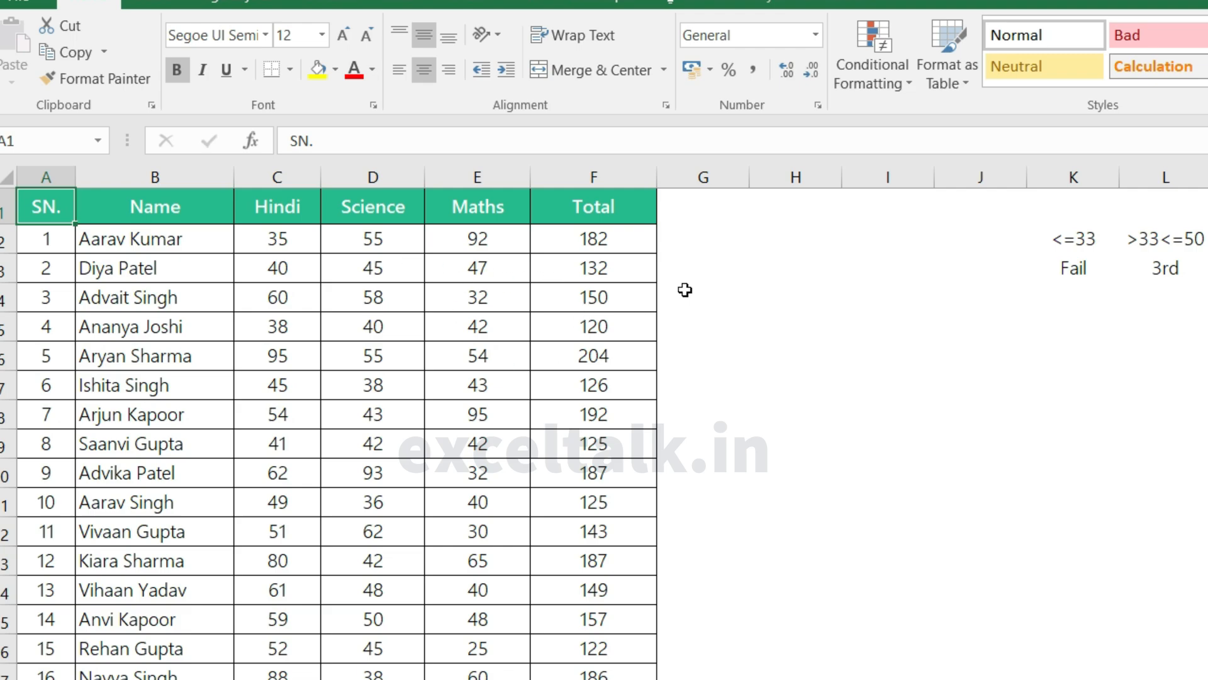
Step: Enter an IF formula in G2 that returns "Fail" when C2 is less than 33 and otherwise "Pass"
click(681, 244)
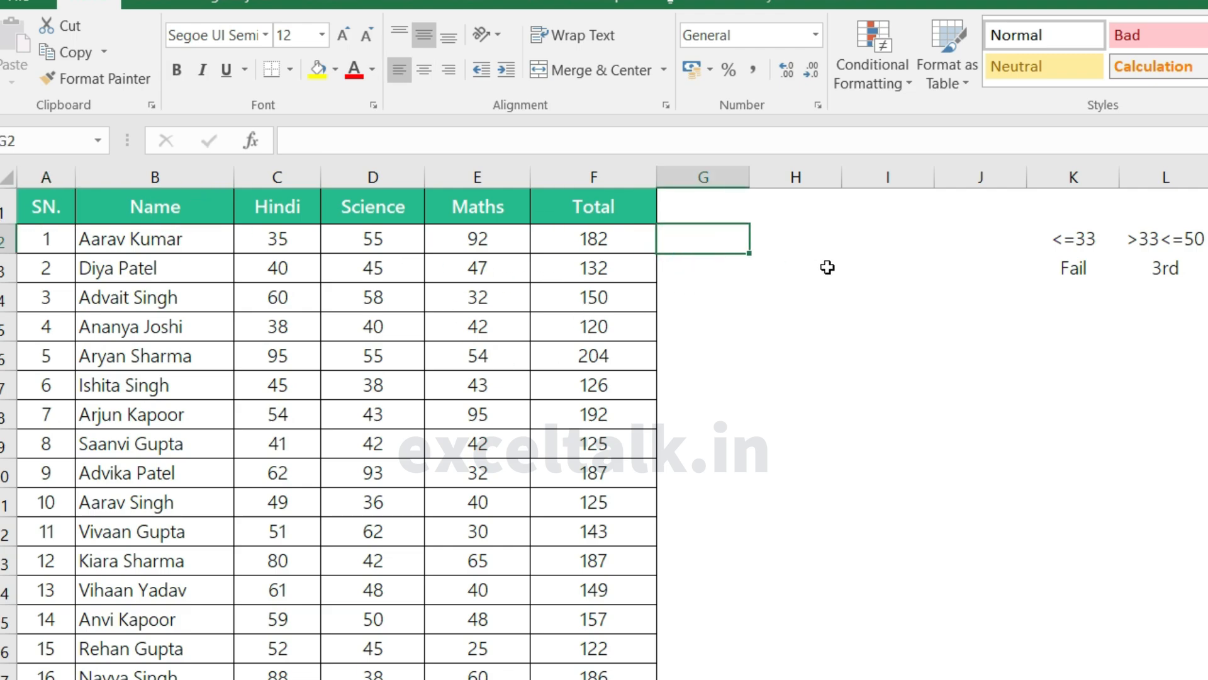
text(=if)
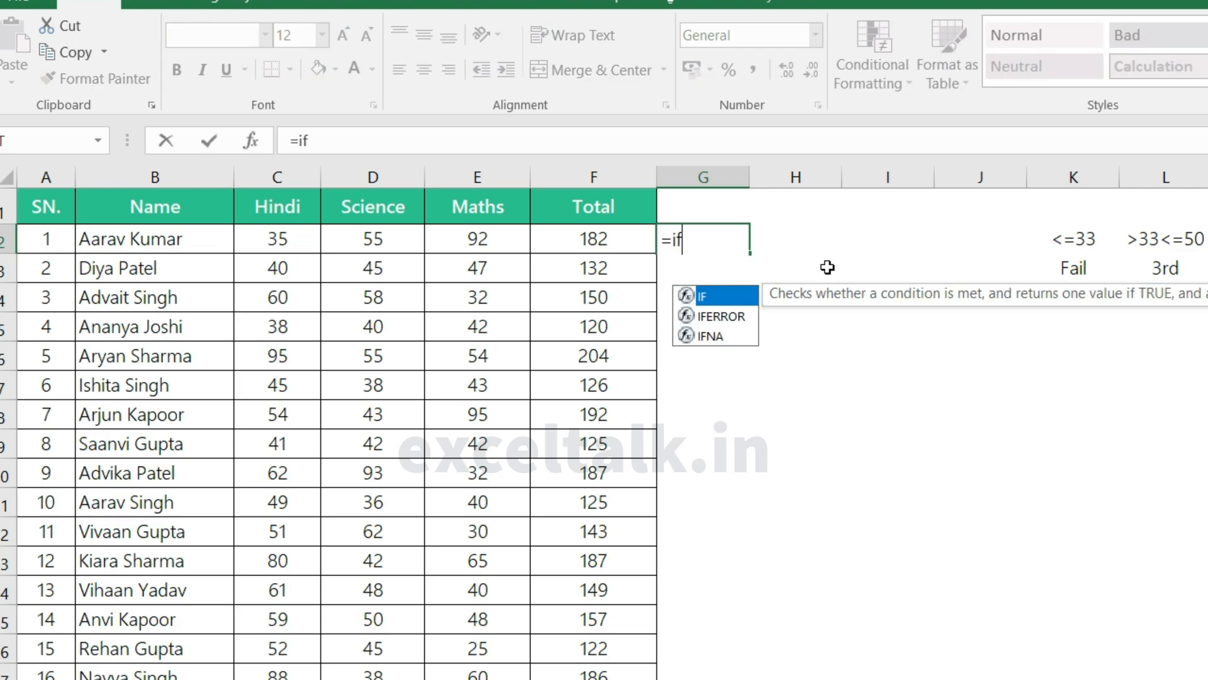
key(Tab)
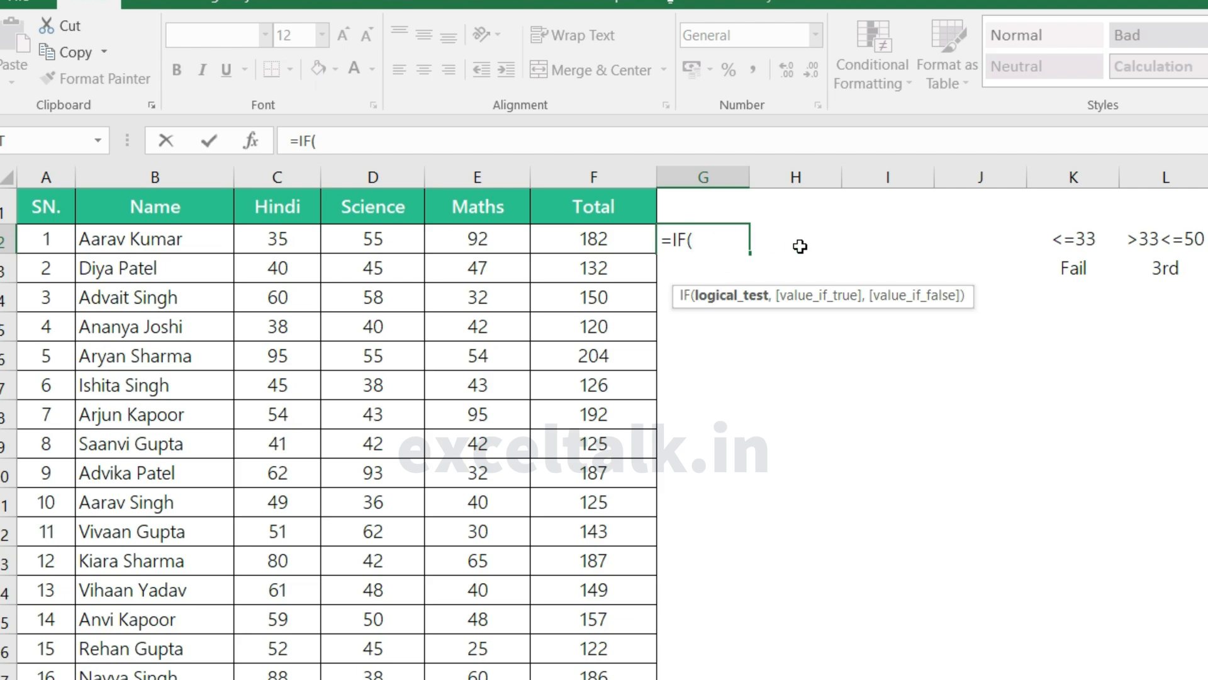
click(285, 239)
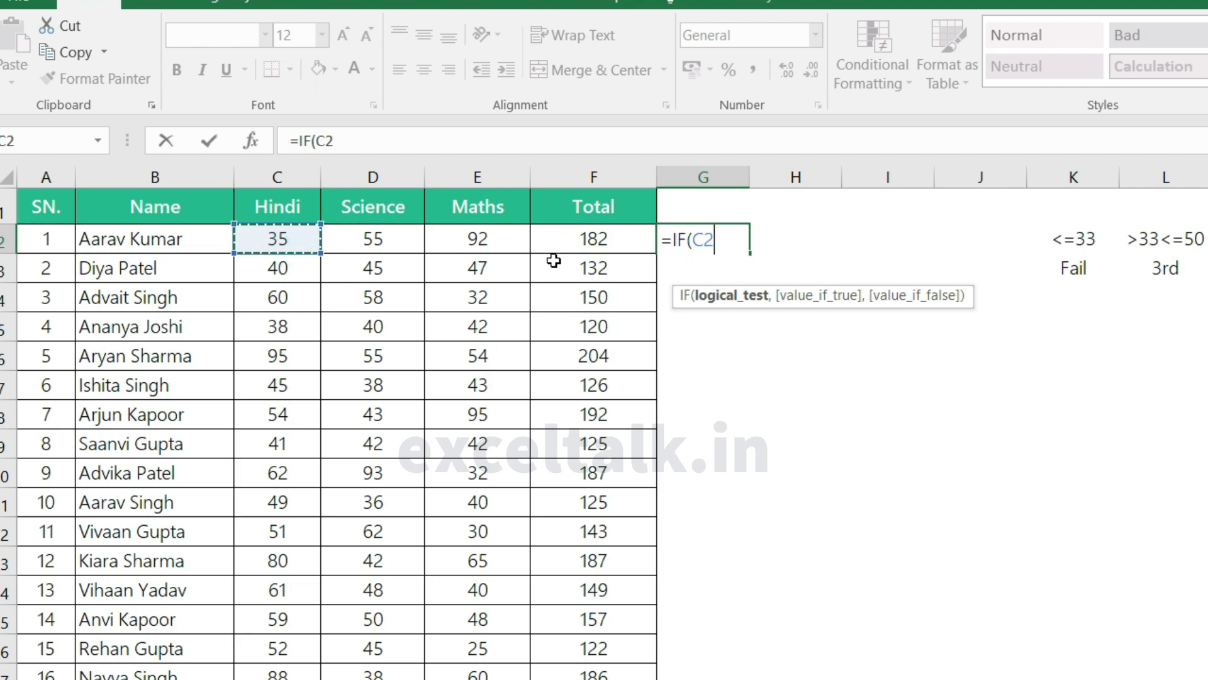
text(<33,)
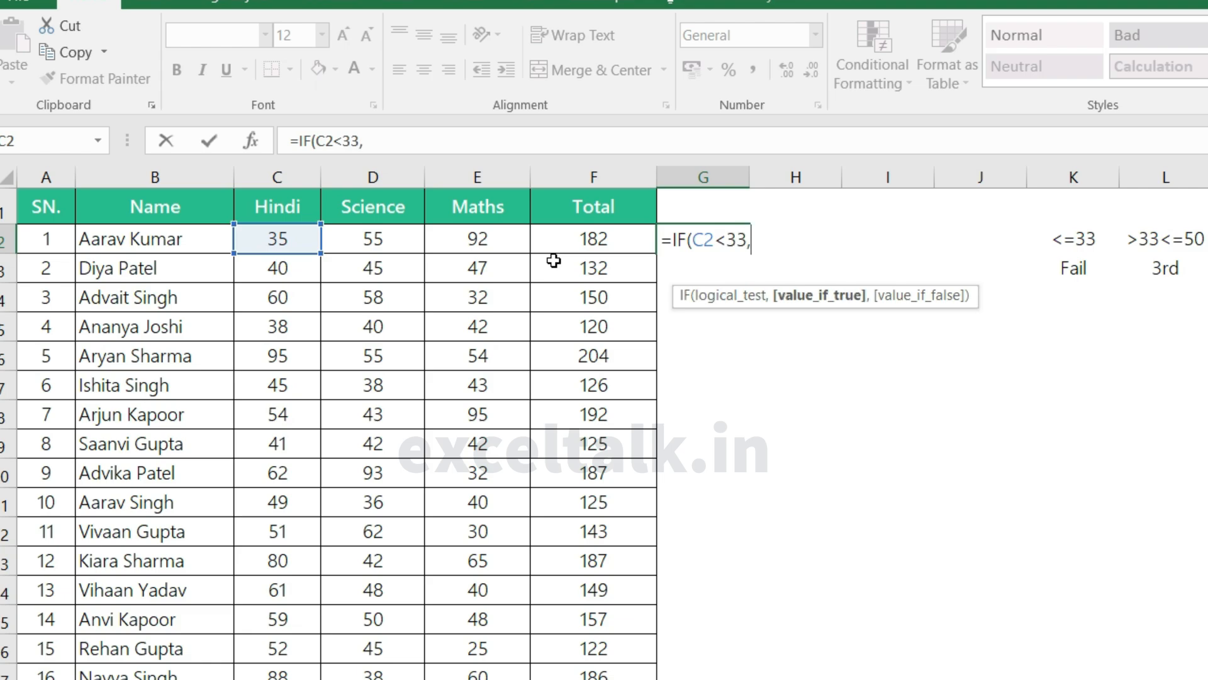
text("Fail",)
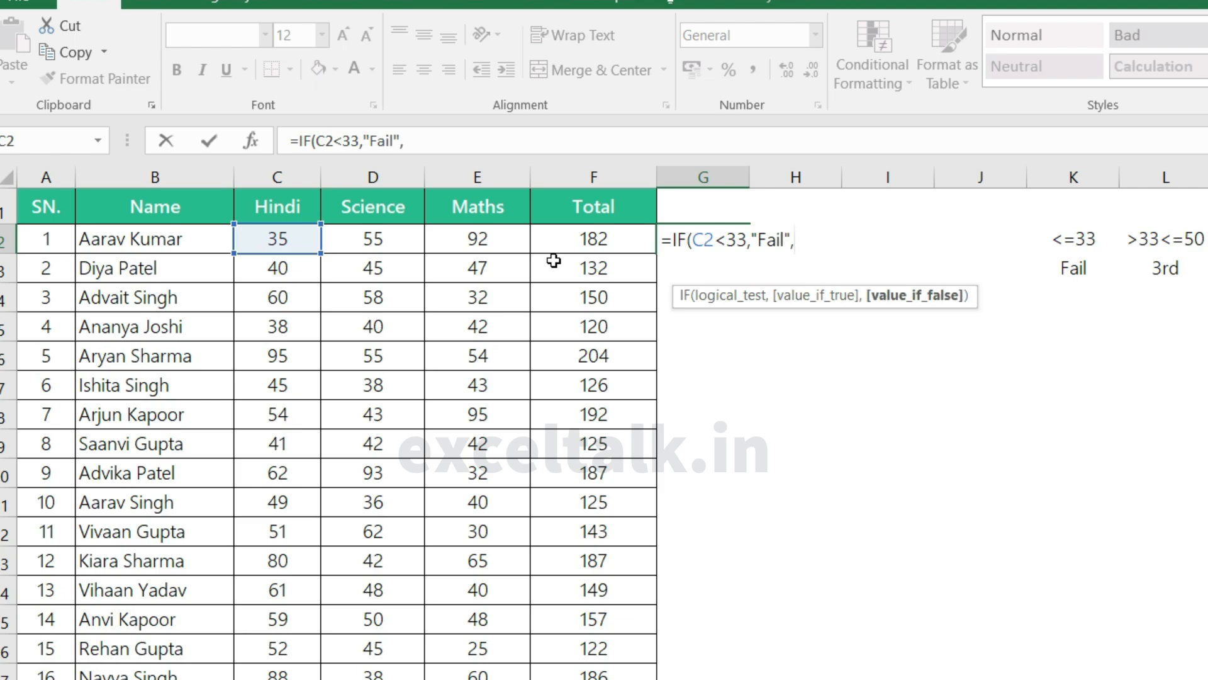
text("Pass"))
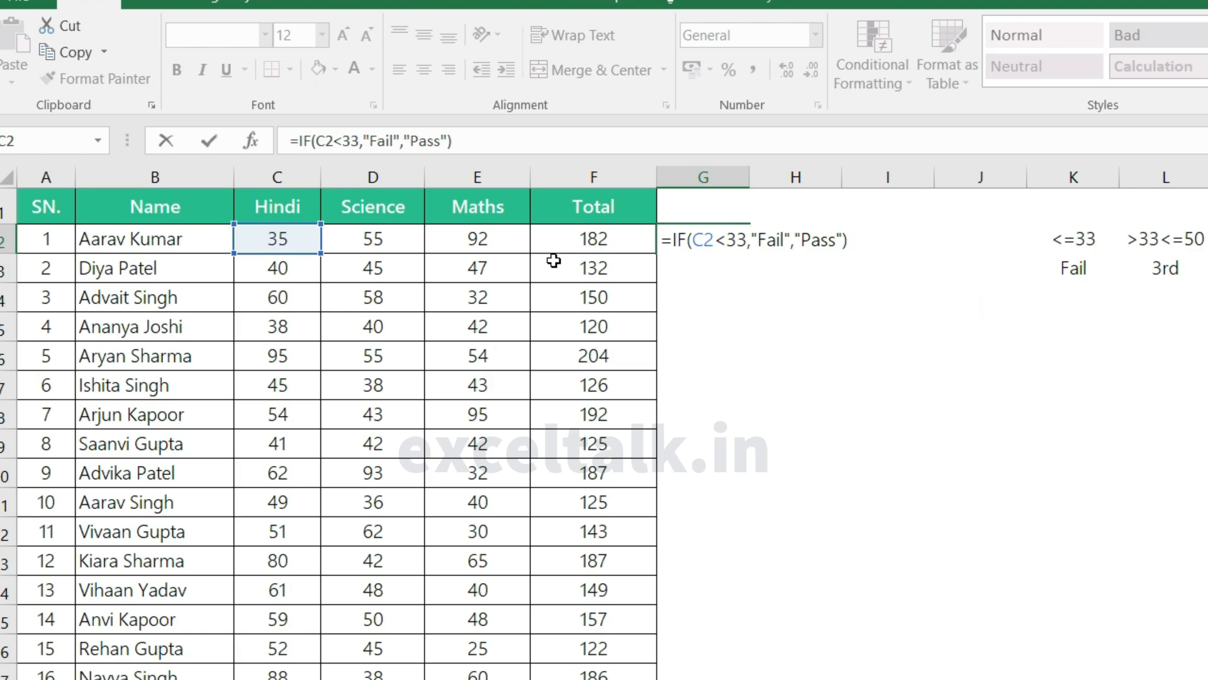
key(Return)
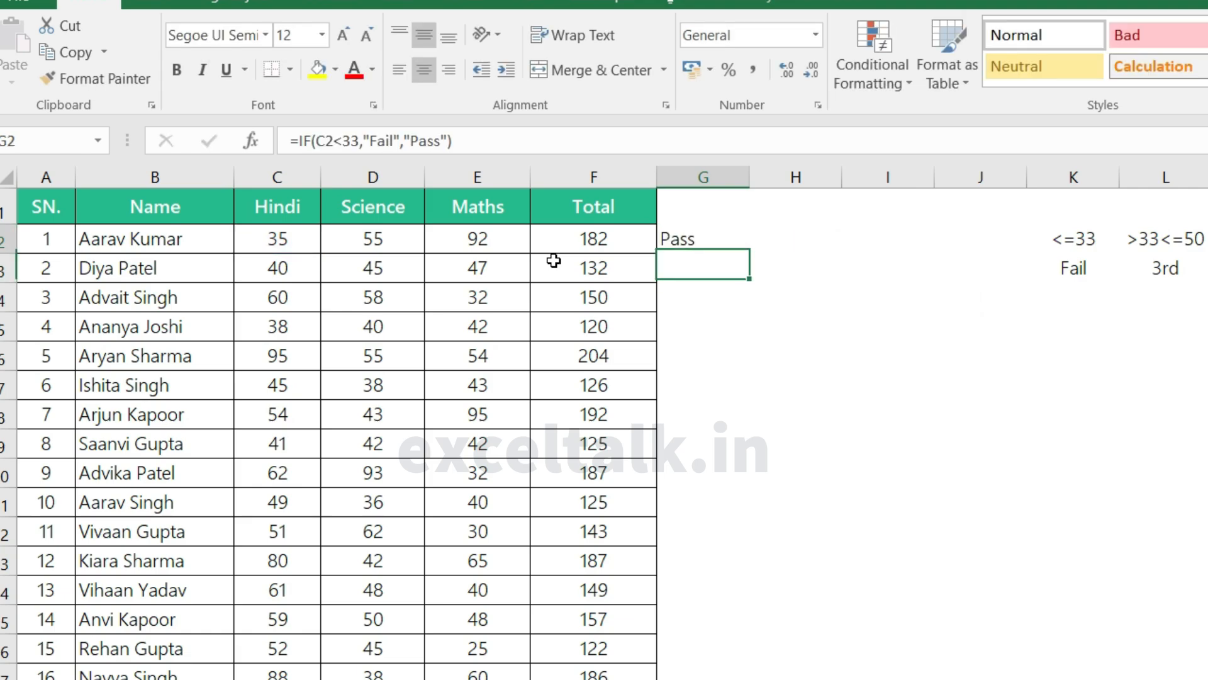
key(Up)
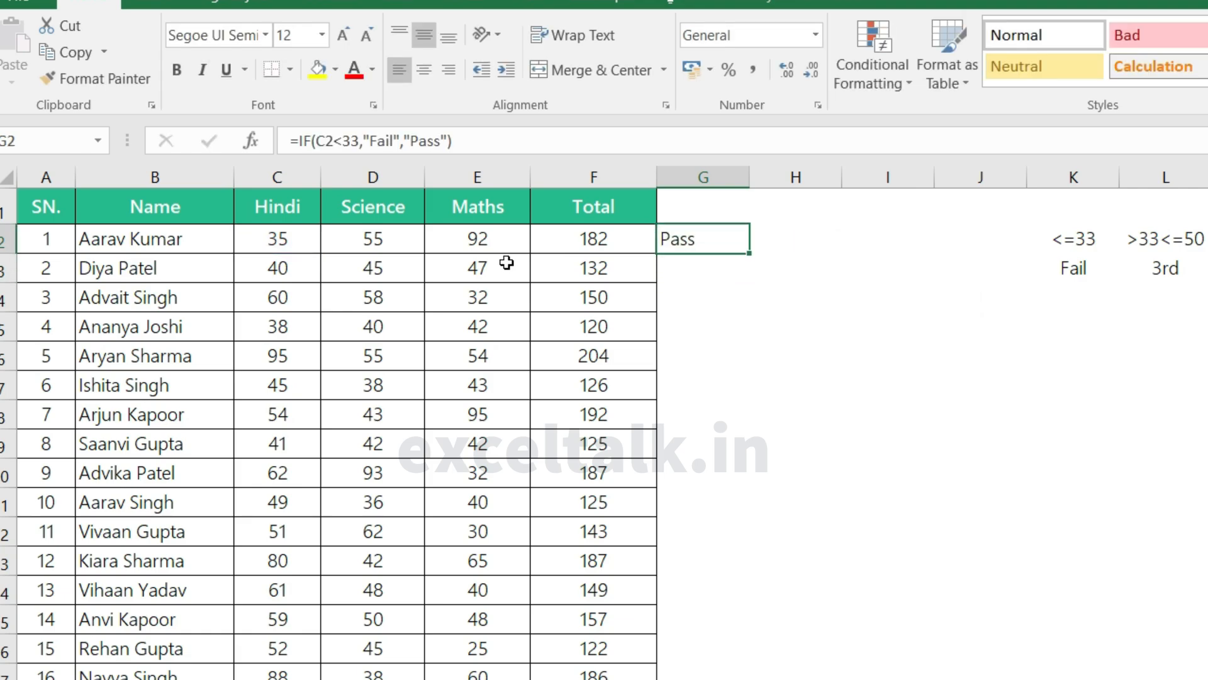
Step: Set the first student's Hindi mark in C2 to 32
click(286, 239)
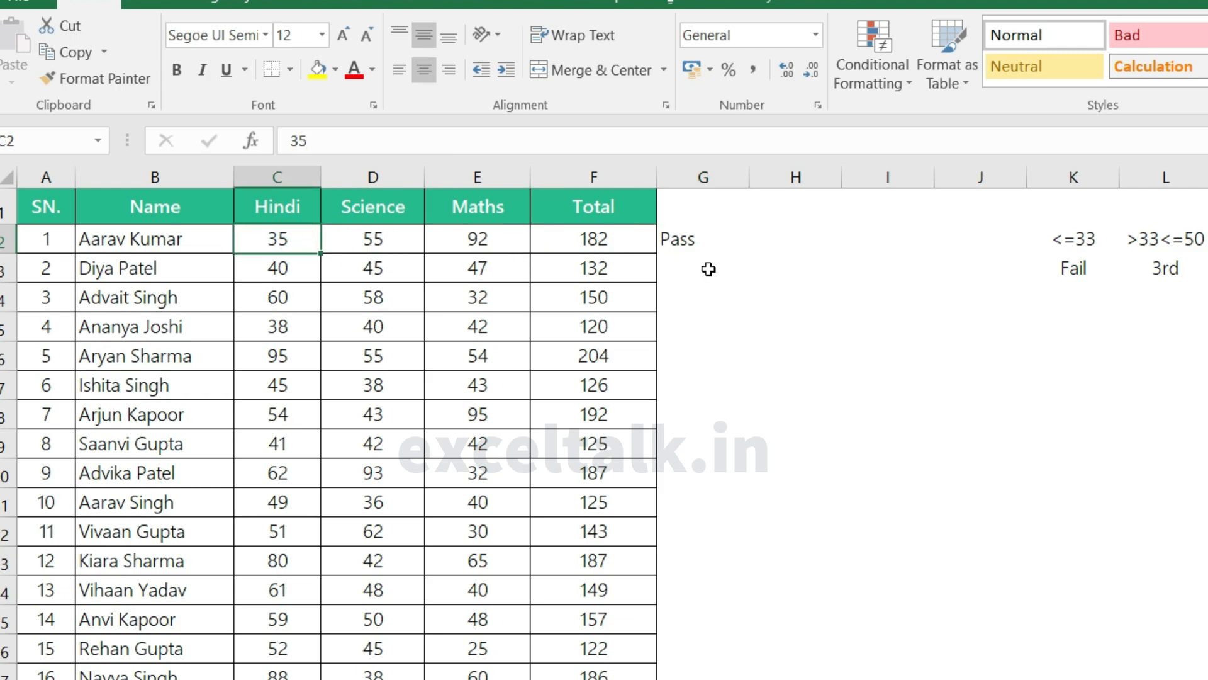
text(32)
key(Return)
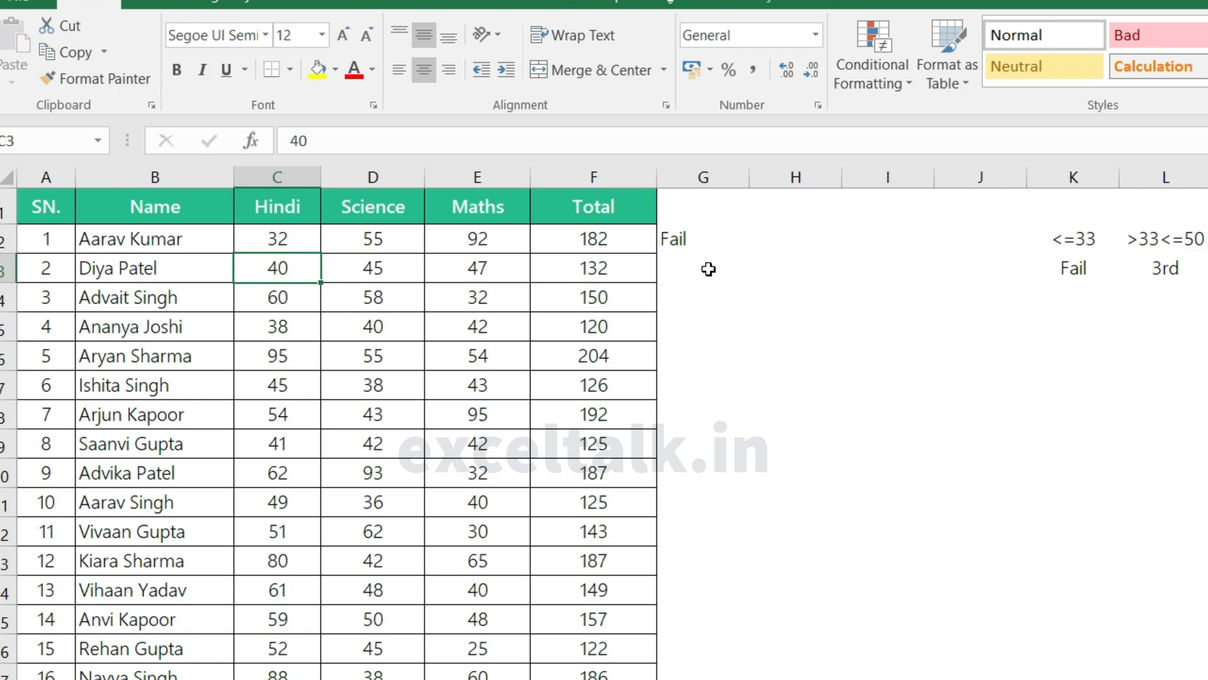
Step: Start a replacement IF formula in G2 whose logical test is SUM(C2:E2)>99
click(685, 236)
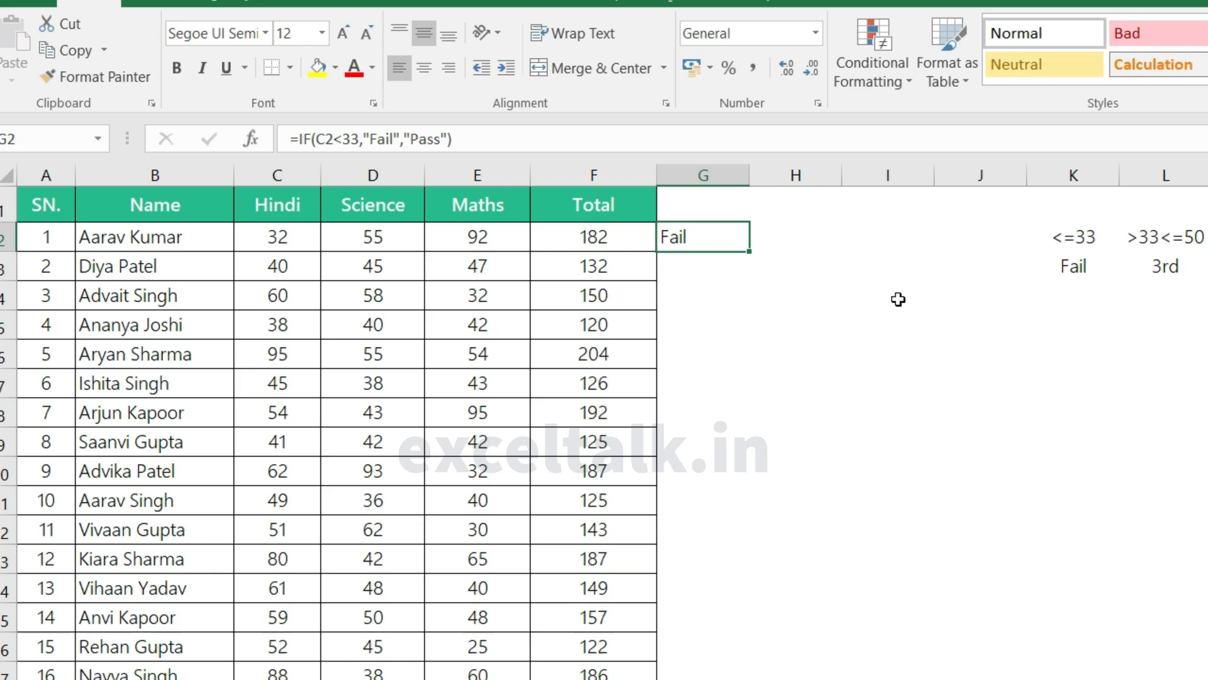
text(=IF()
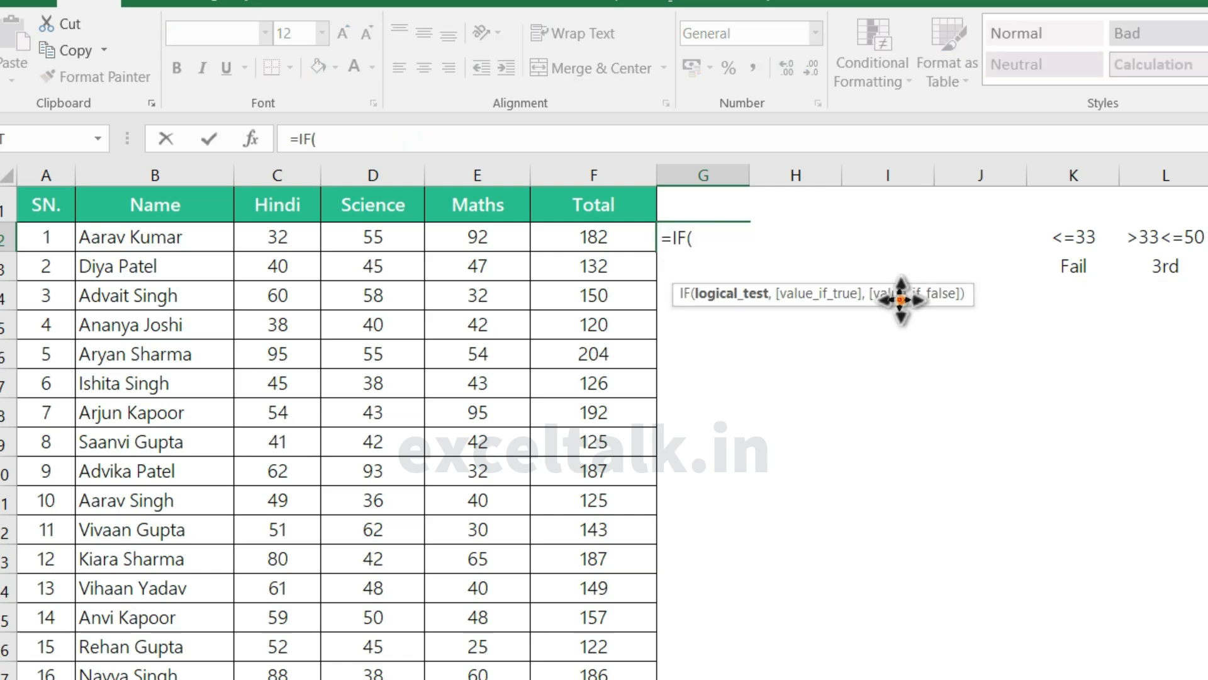
text(sum)
key(Tab)
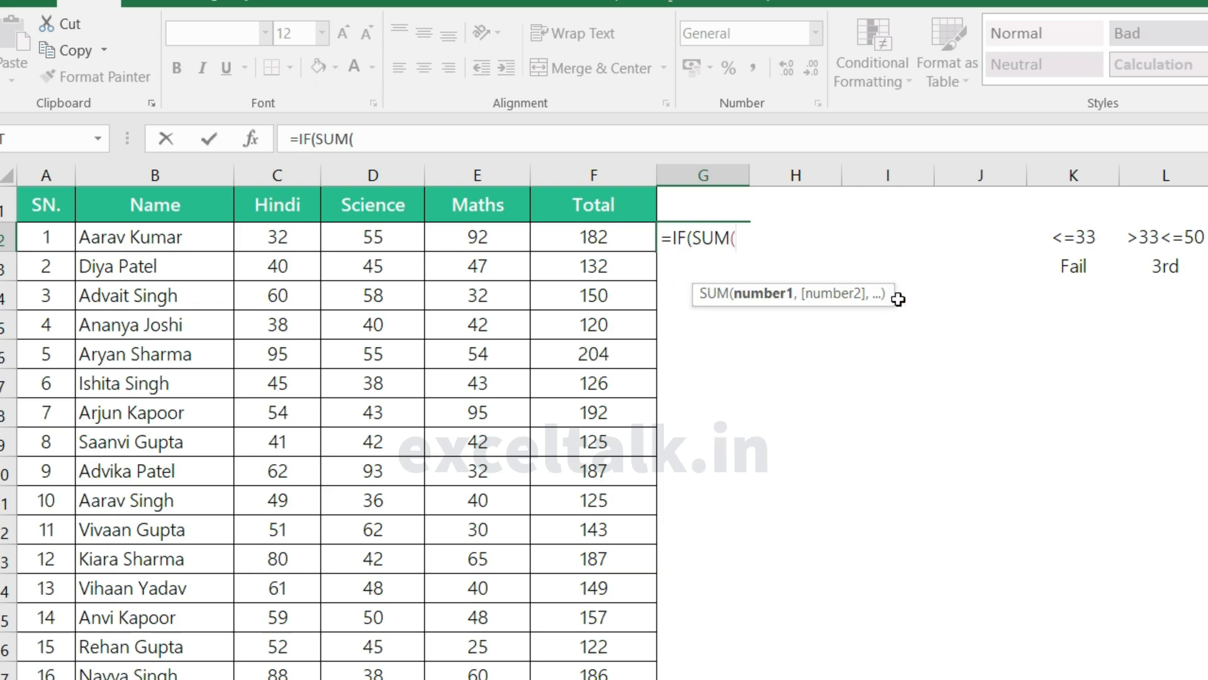
drag(275, 239, 484, 238)
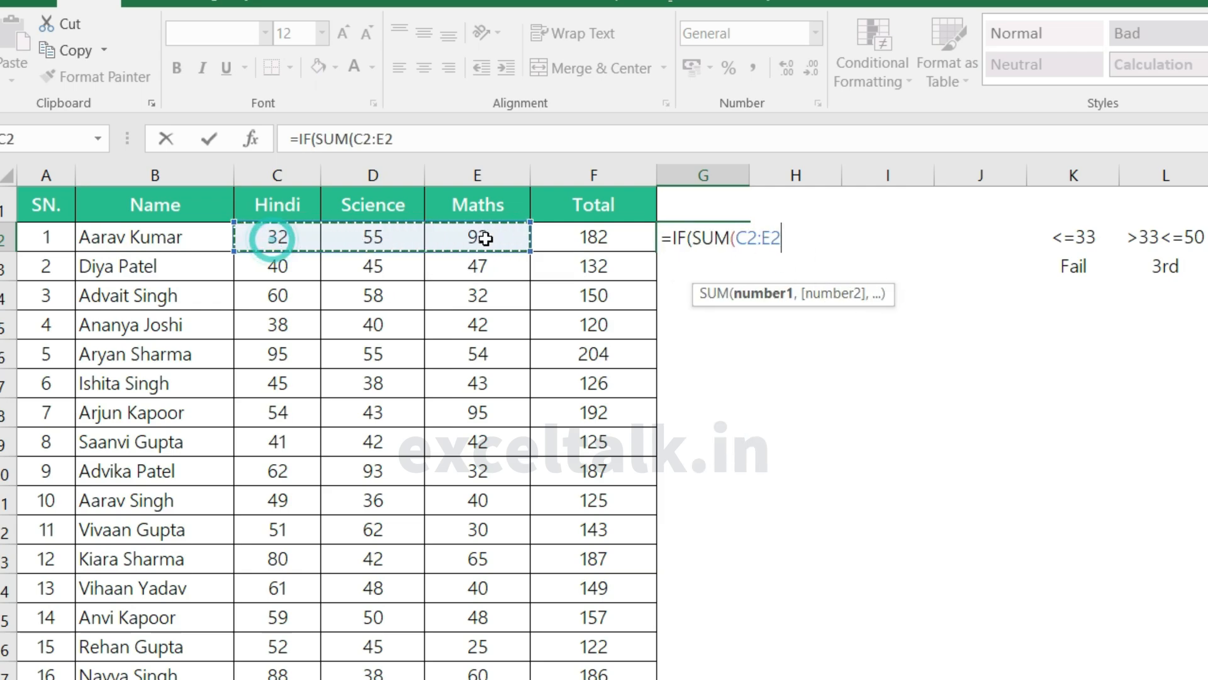
text())
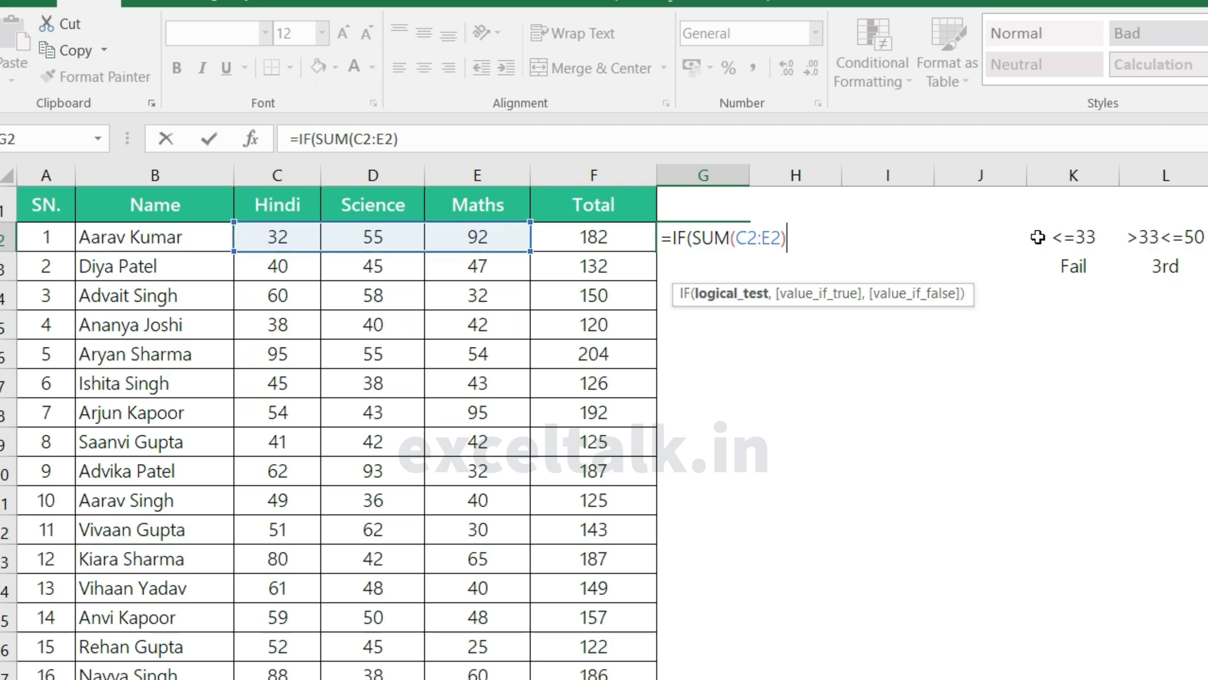
text(>99,)
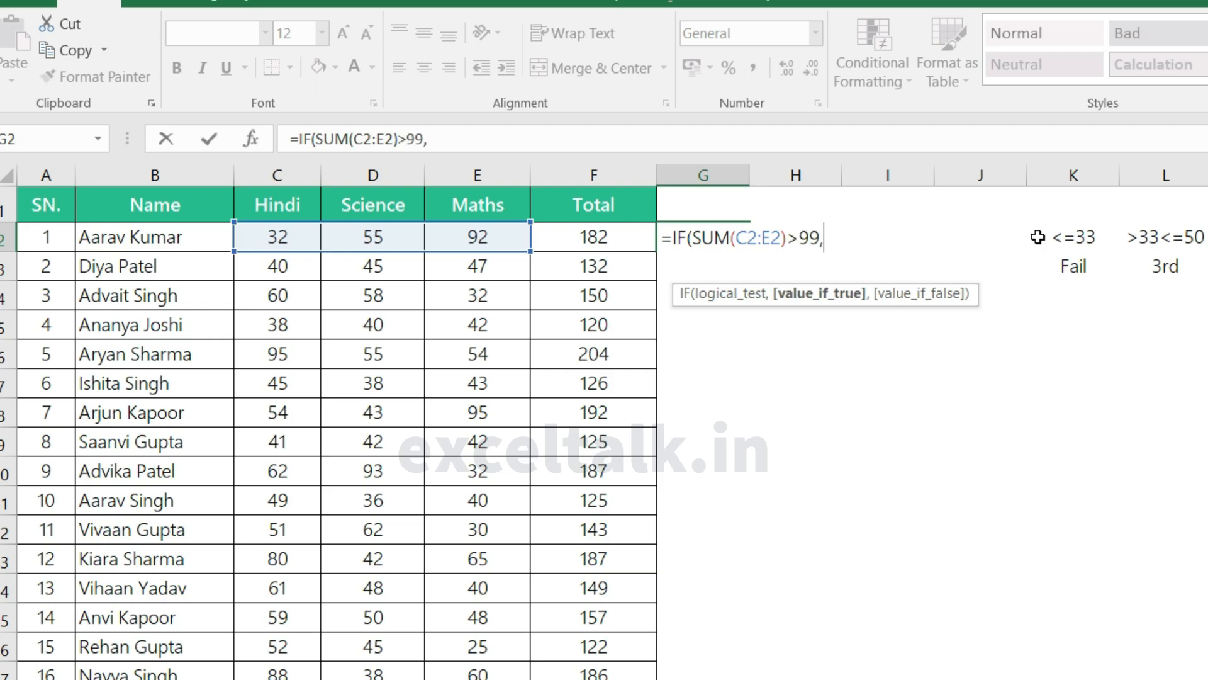
text("Psss)
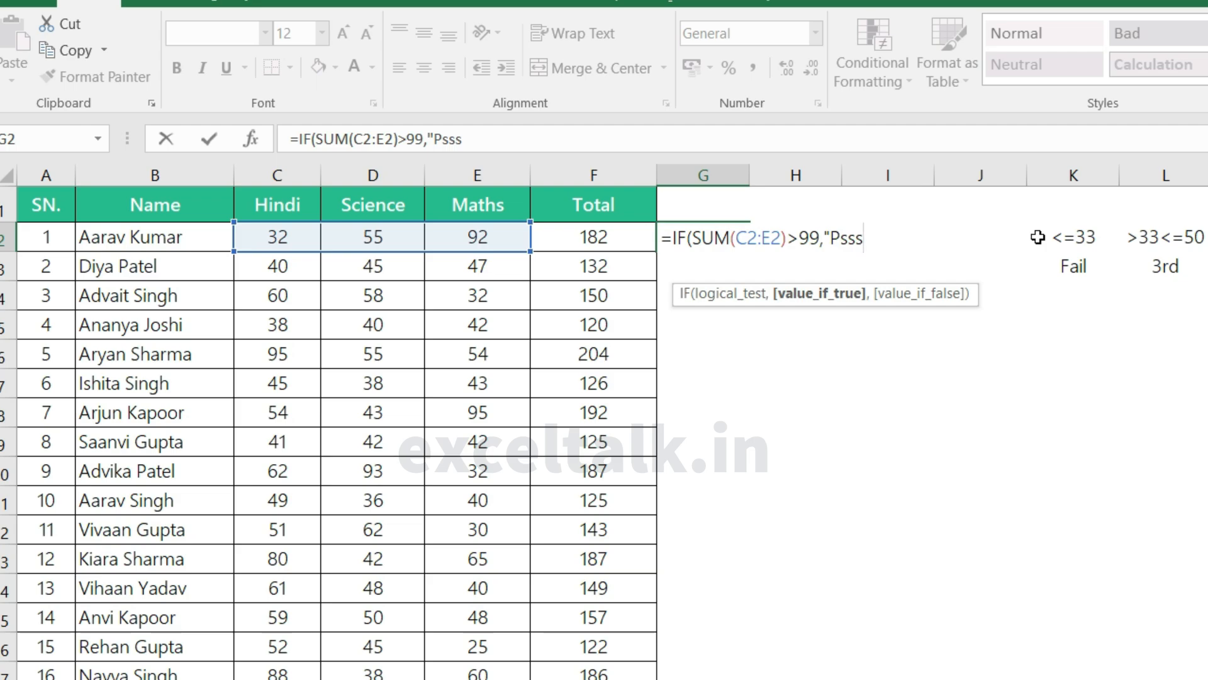
Step: Complete the G2 formula with "Pass" as the true result and "Fail" as the false result
key(BackSpace)
key(BackSpace)
key(BackSpace)
text(ass",)
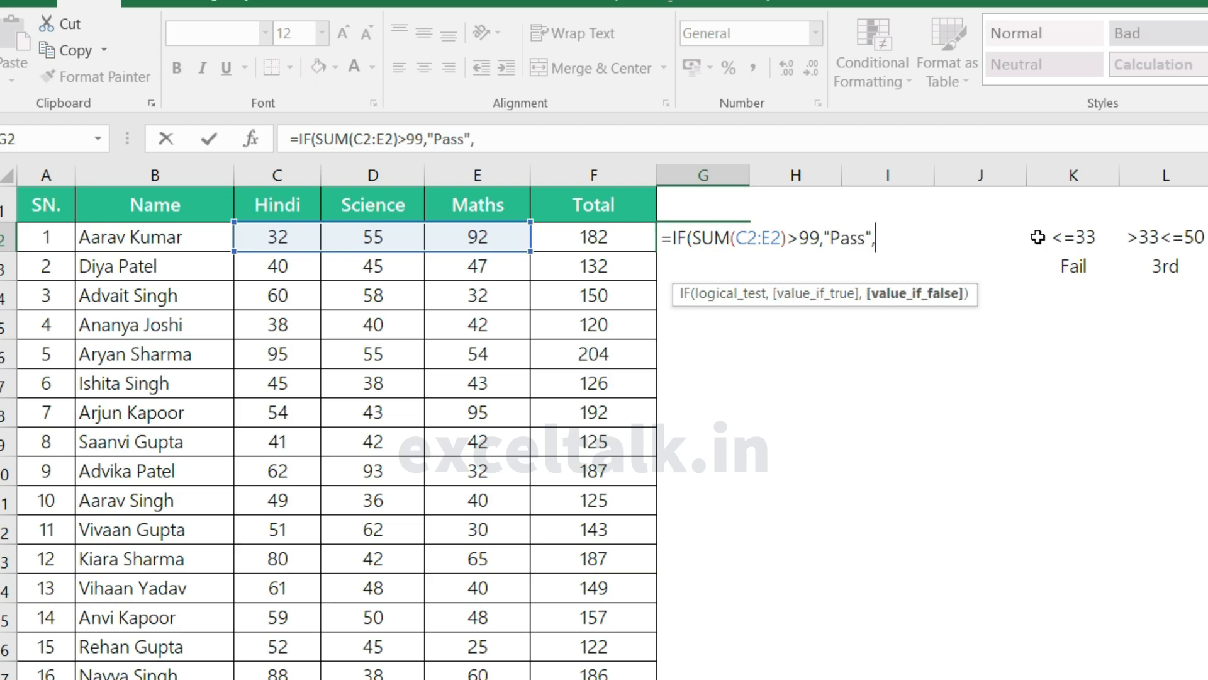
text("Fail"))
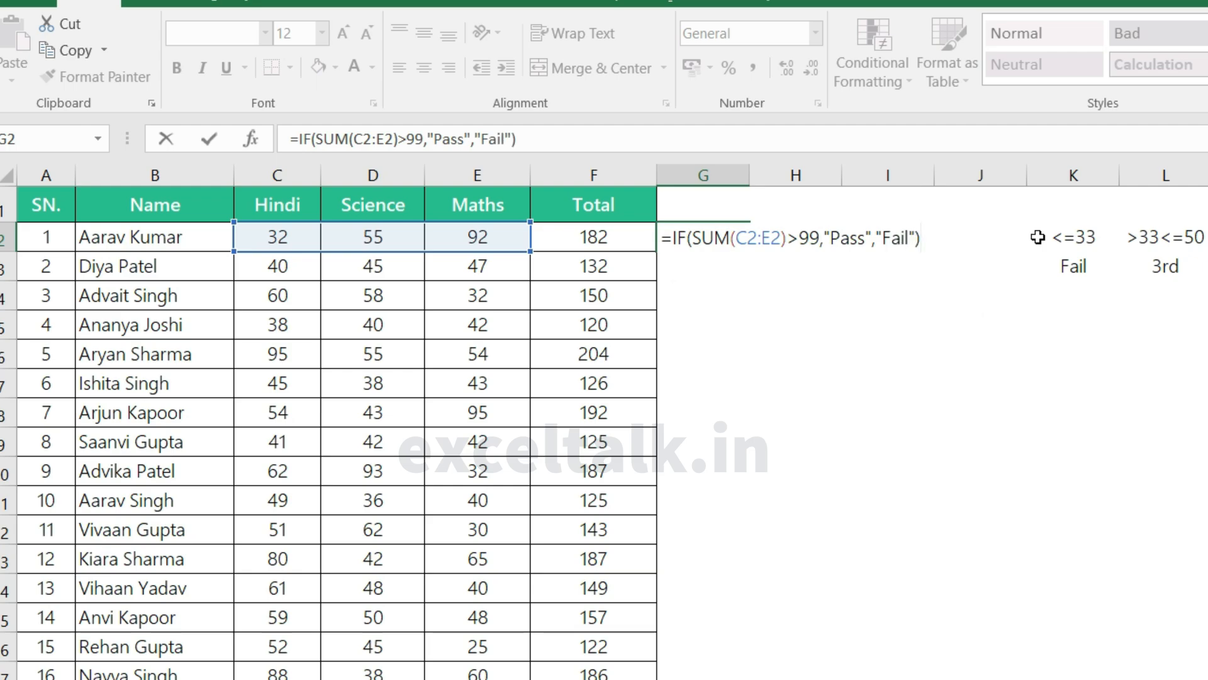
key(Return)
key(Up)
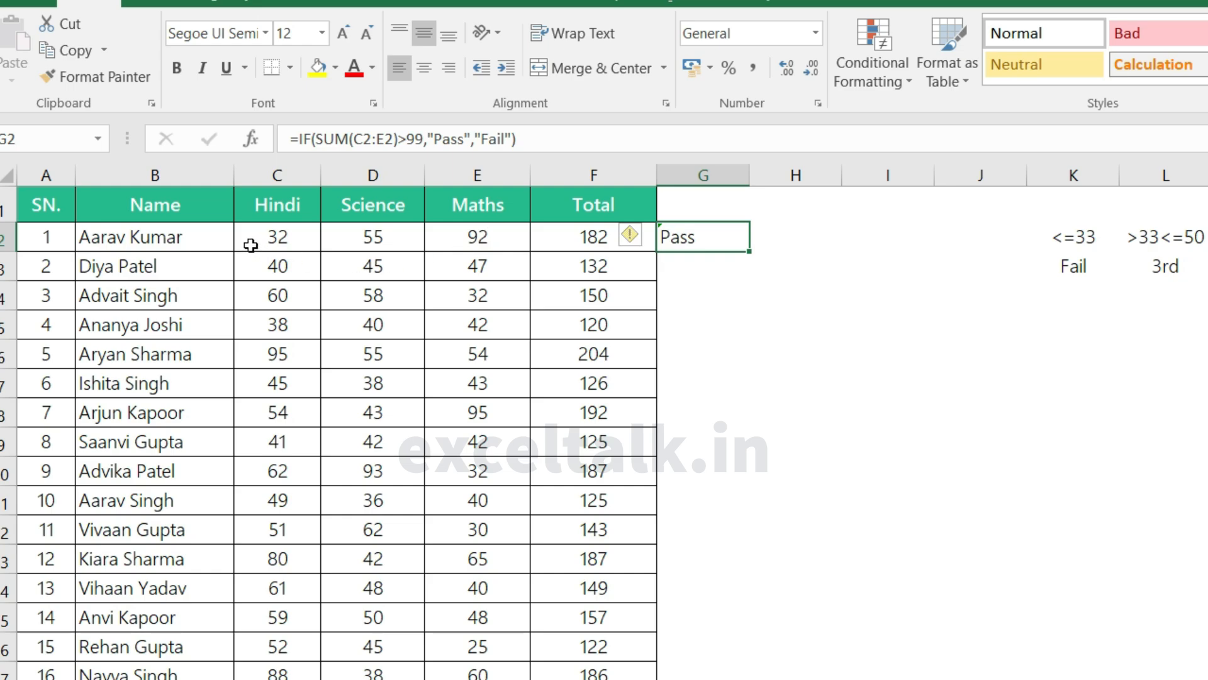
Step: Set the first student's Science mark in D2 to 32 and Maths mark in E2 to 30, and check the G2 formula
click(279, 235)
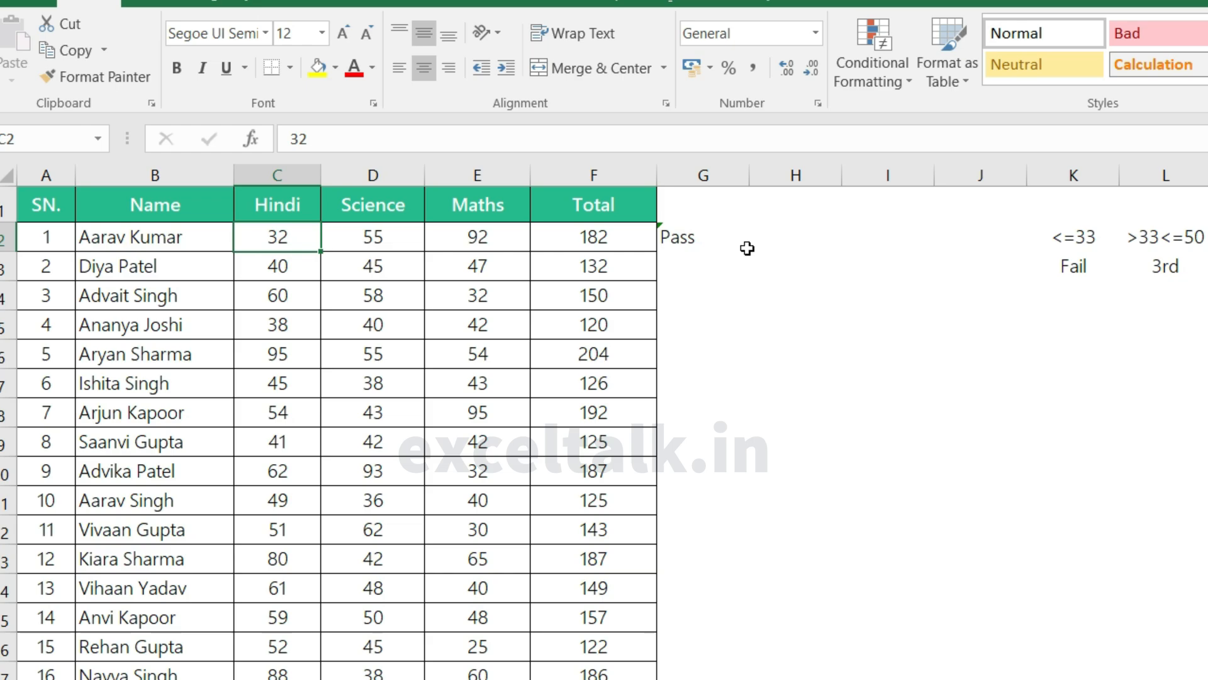
key(F2)
key(Tab)
text(32)
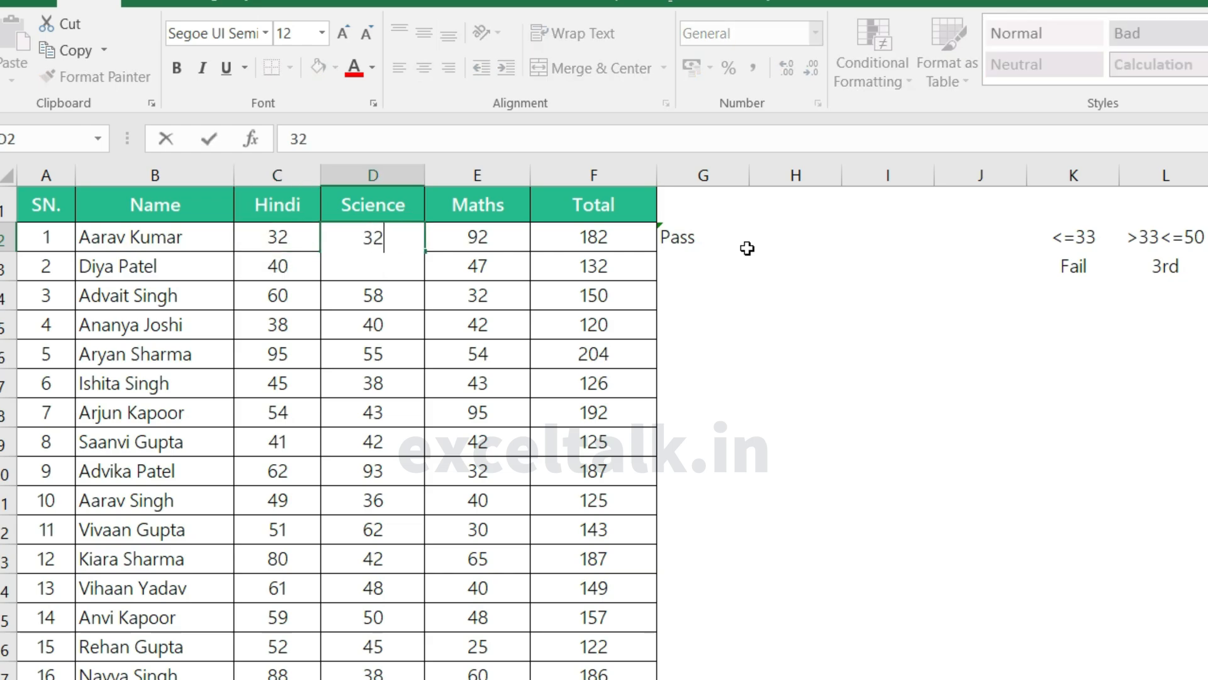
key(Tab)
key(Tab)
text(30)
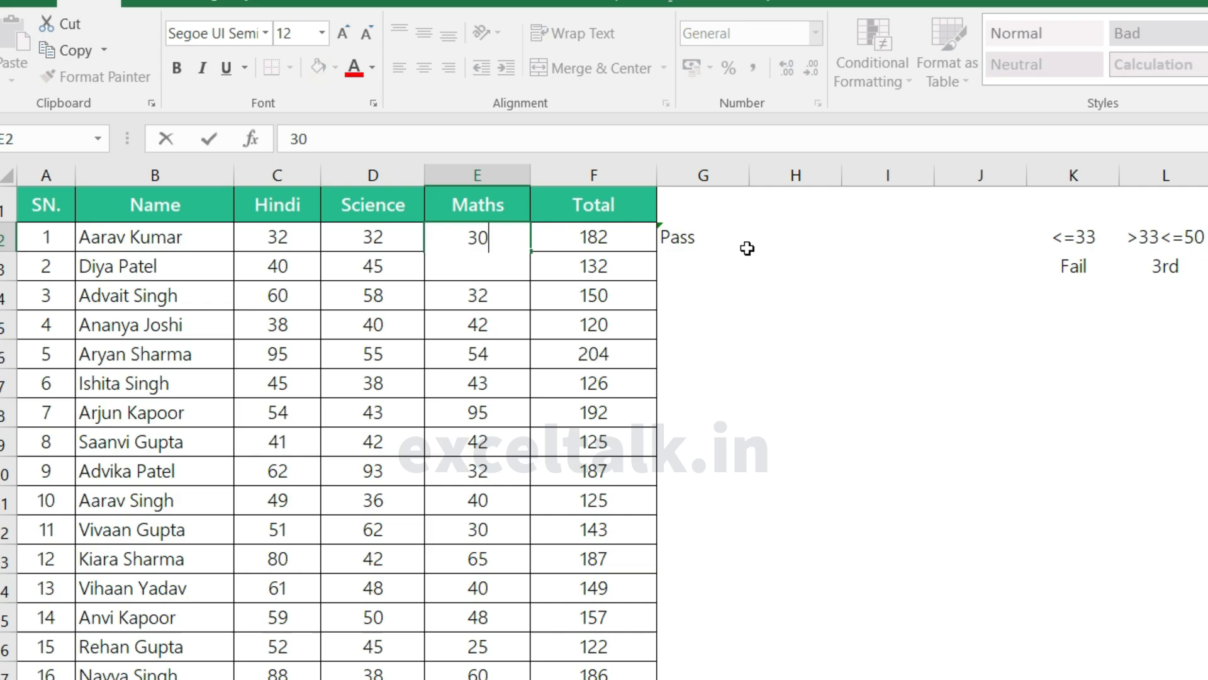
key(Return)
click(708, 244)
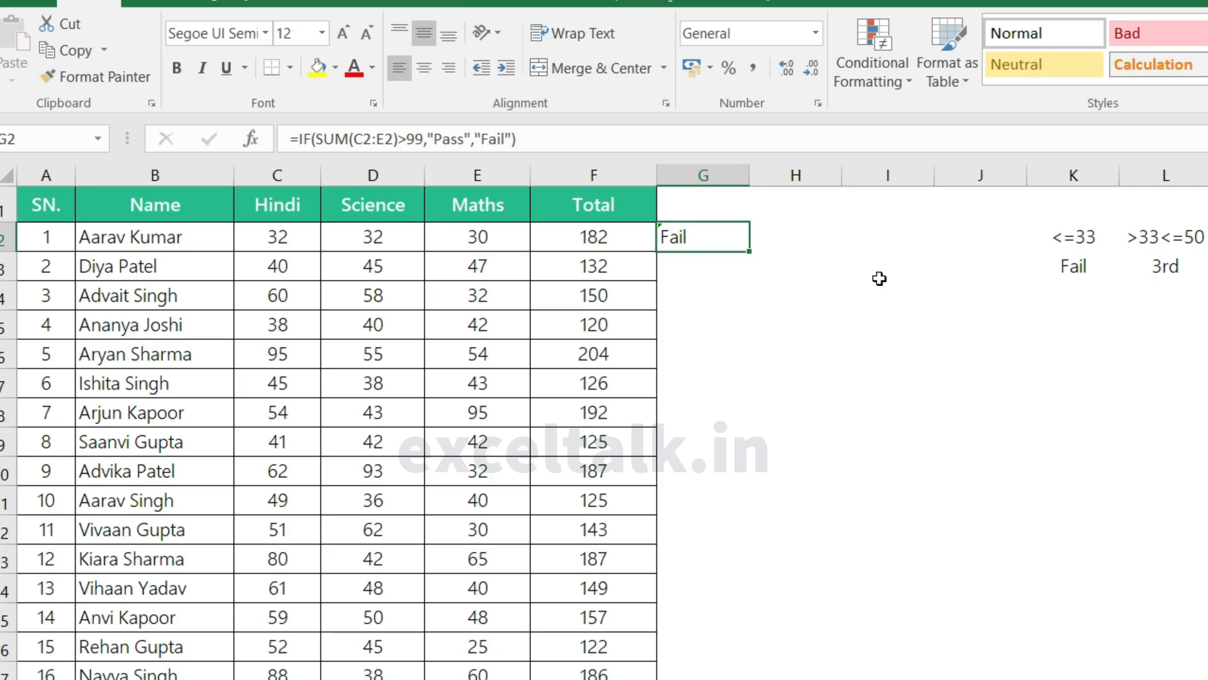
key(Return)
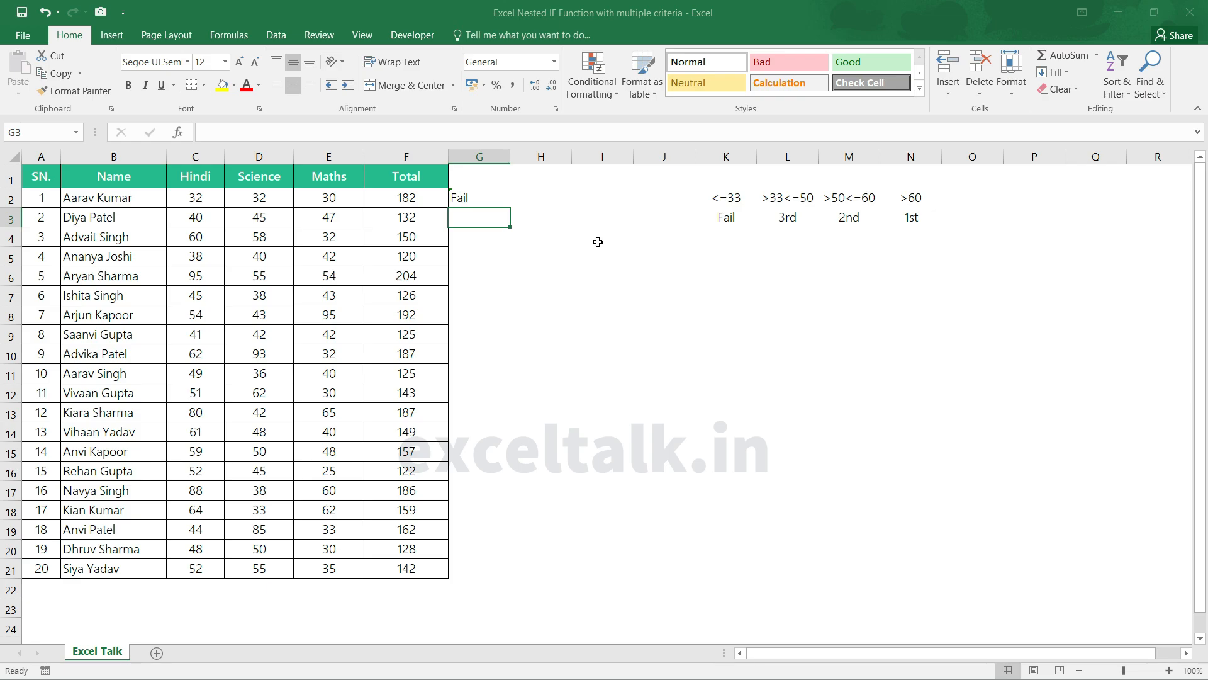
Step: Examine the grading criteria and their division labels in K2:N3
drag(716, 184, 923, 255)
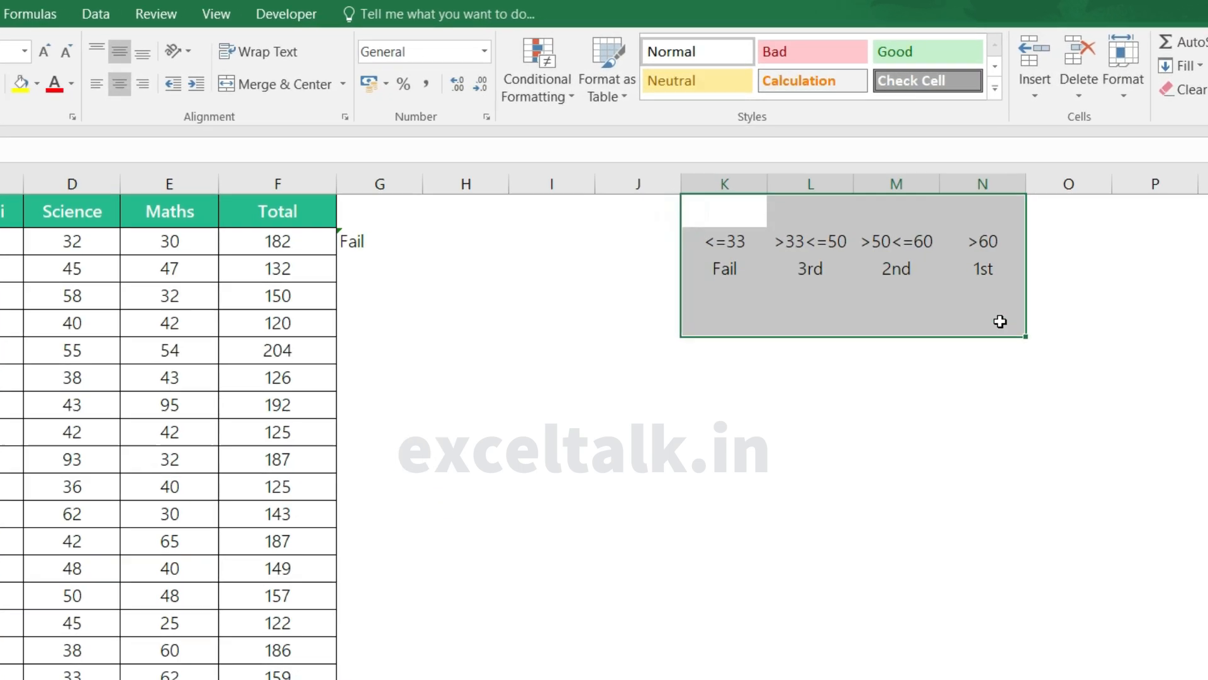
click(919, 319)
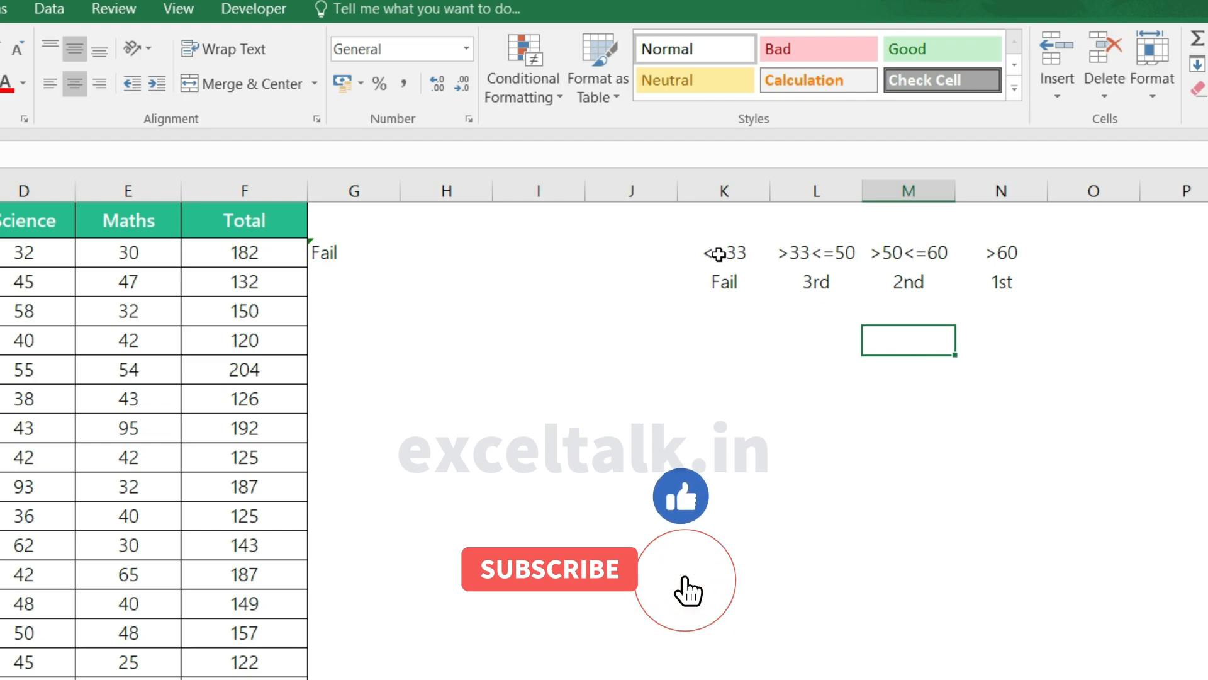
click(697, 228)
drag(697, 228, 1044, 319)
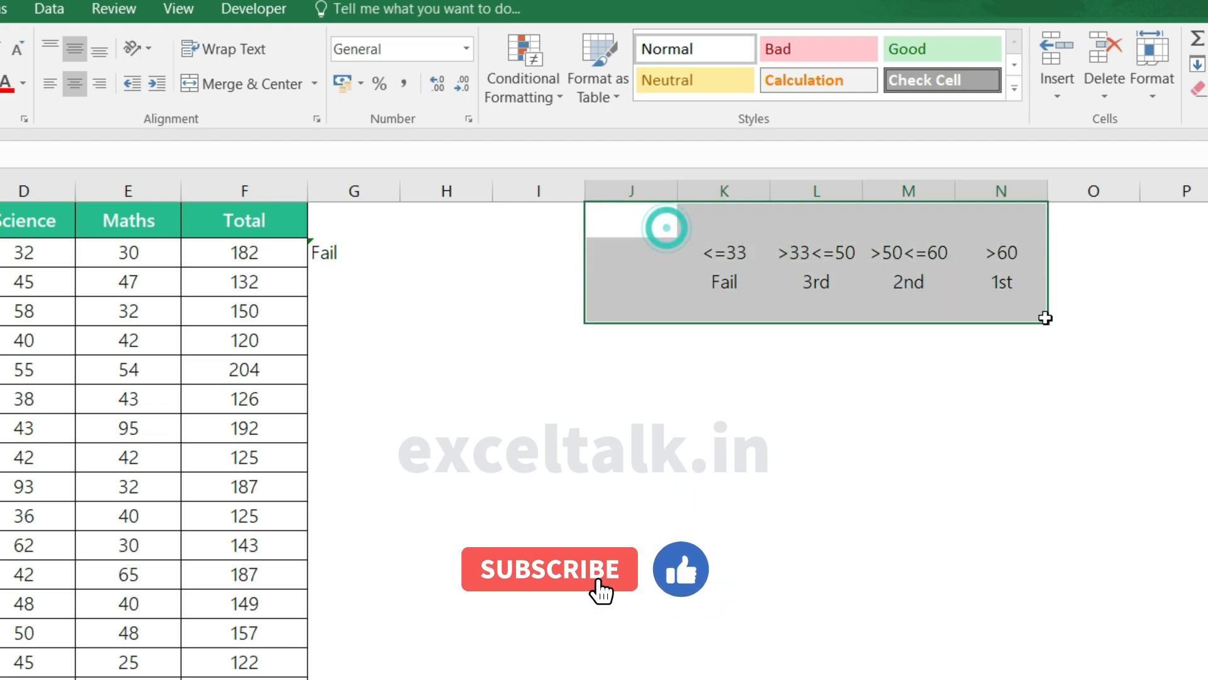
click(1037, 362)
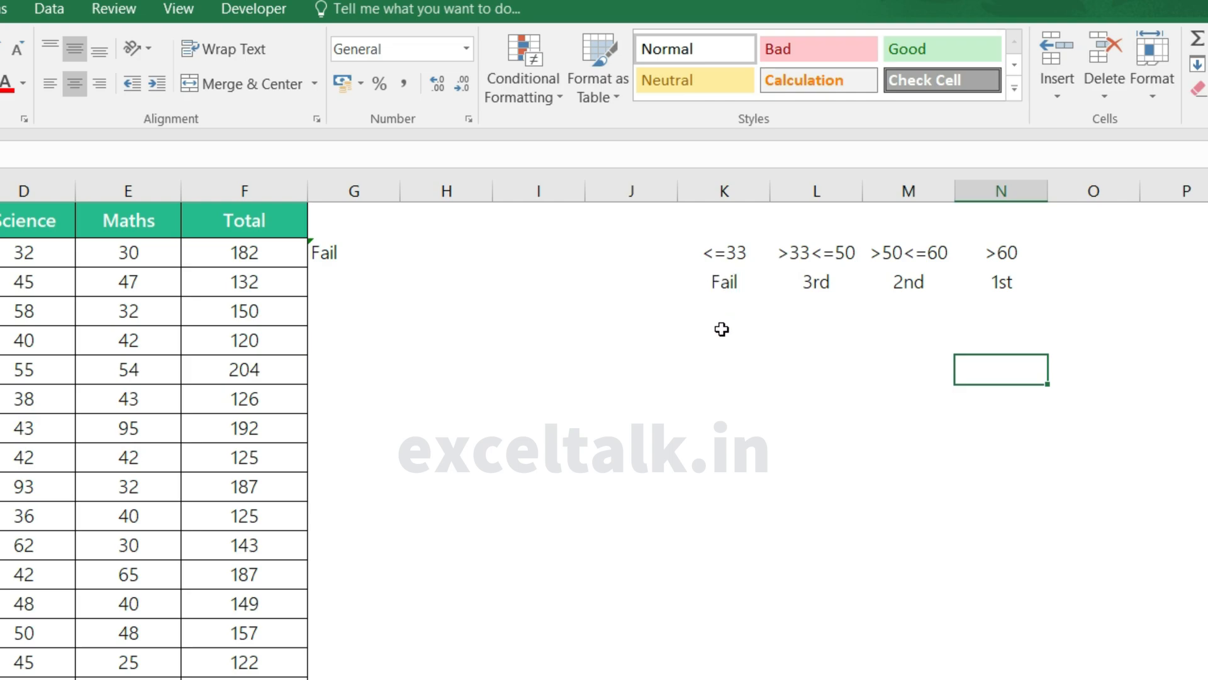
click(727, 285)
click(856, 350)
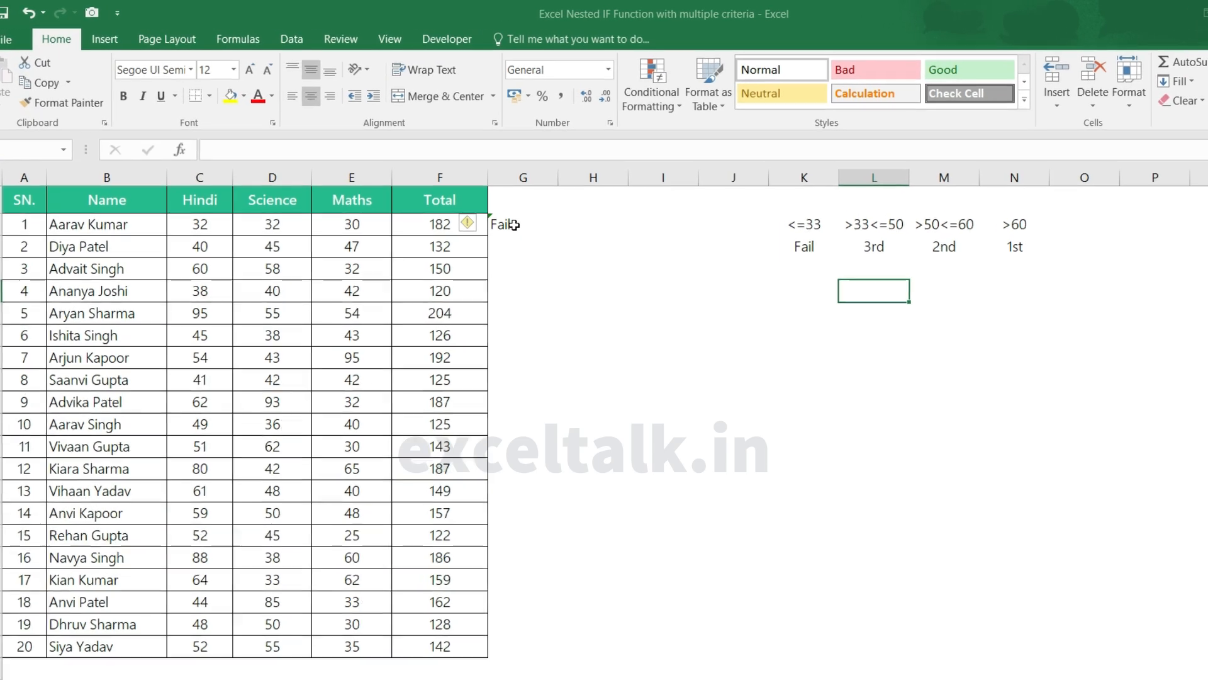
Step: Start a replacement IF formula in G2 whose logical test is E2<=33, using the first student's Maths mark
click(377, 252)
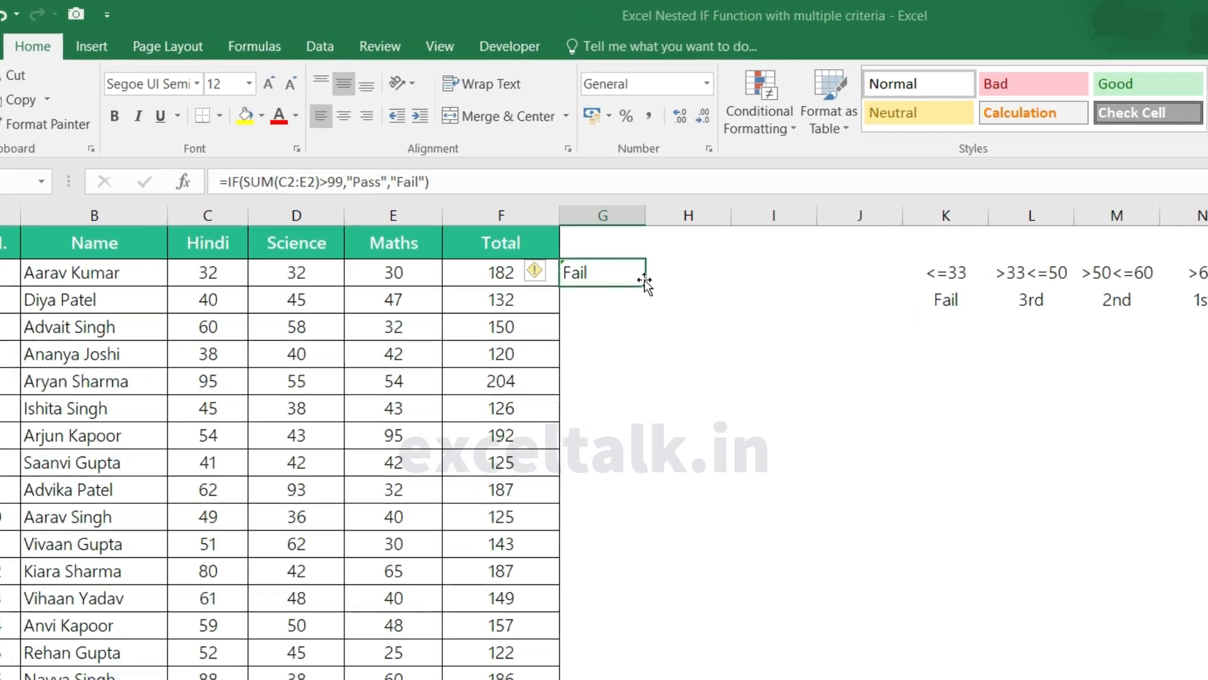
text(=if)
key(Tab)
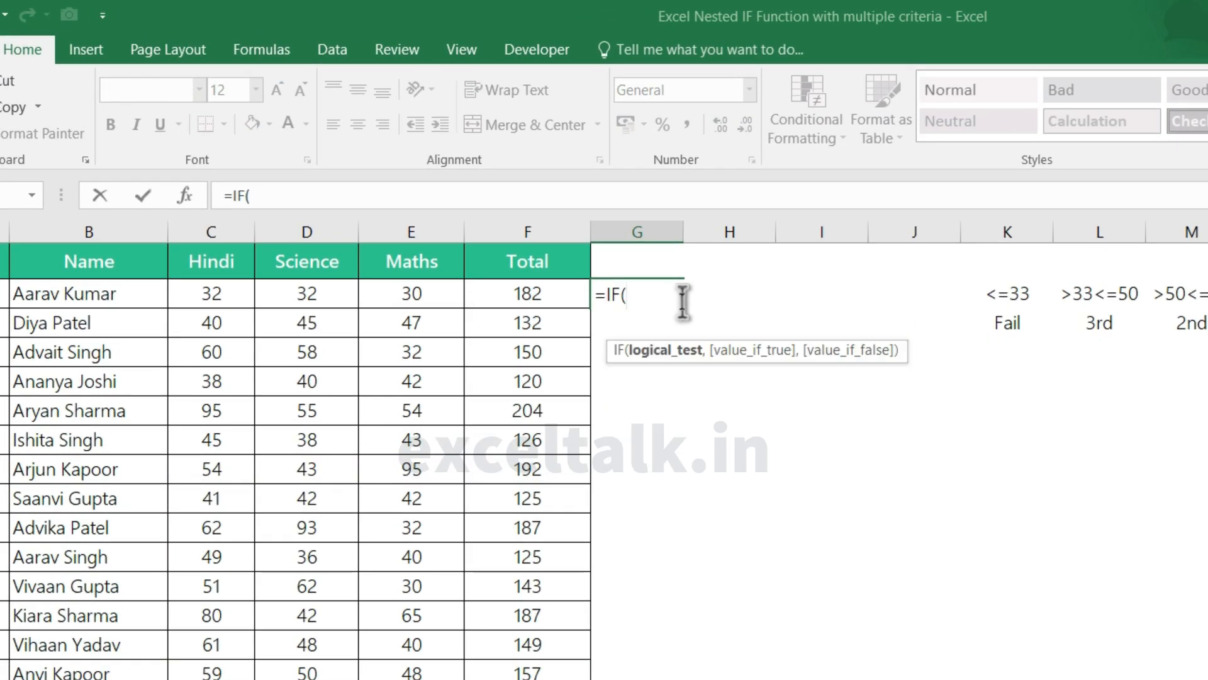
click(413, 293)
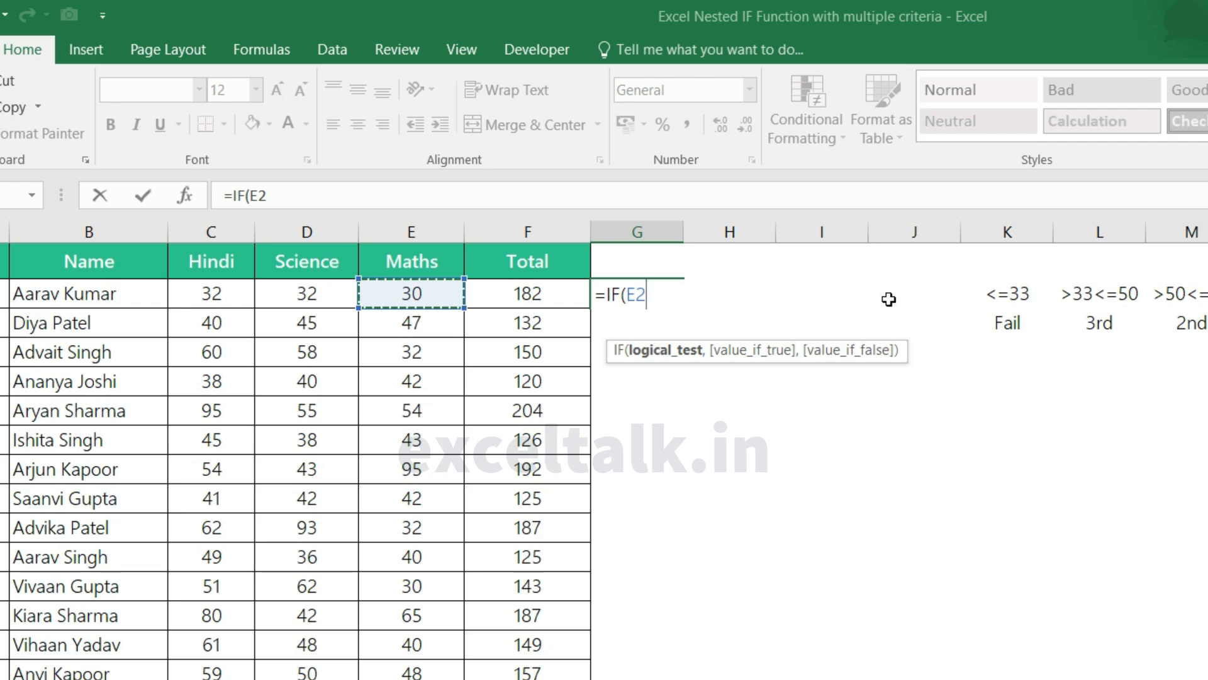
text(<=33)
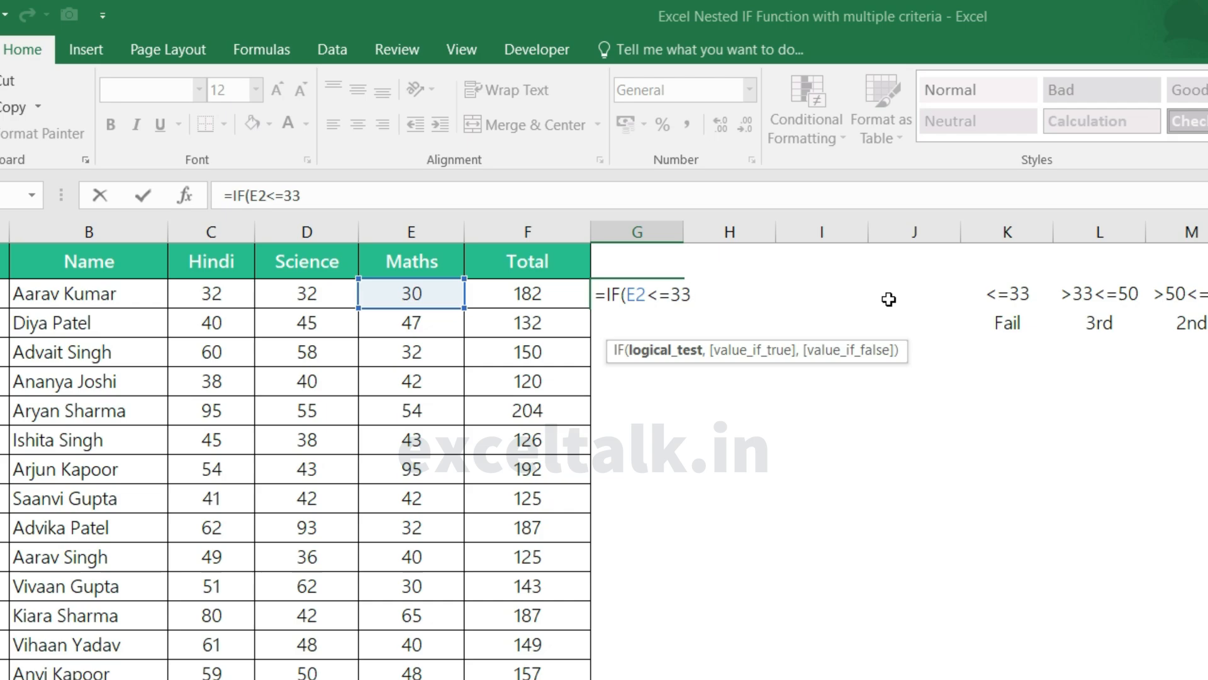
text(,)
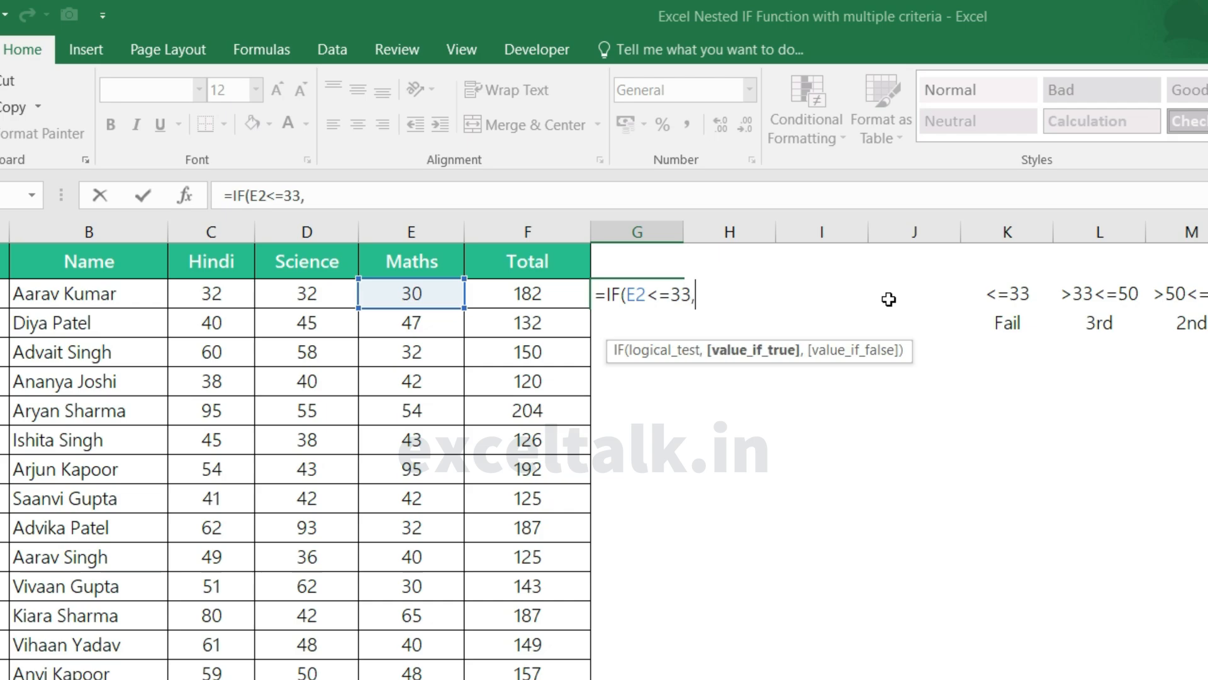
text(Fai)
Step: Give "Fail" as the true result of the G2 formula's first test and move on to its false result
key(BackSpace)
key(BackSpace)
text("Fail)
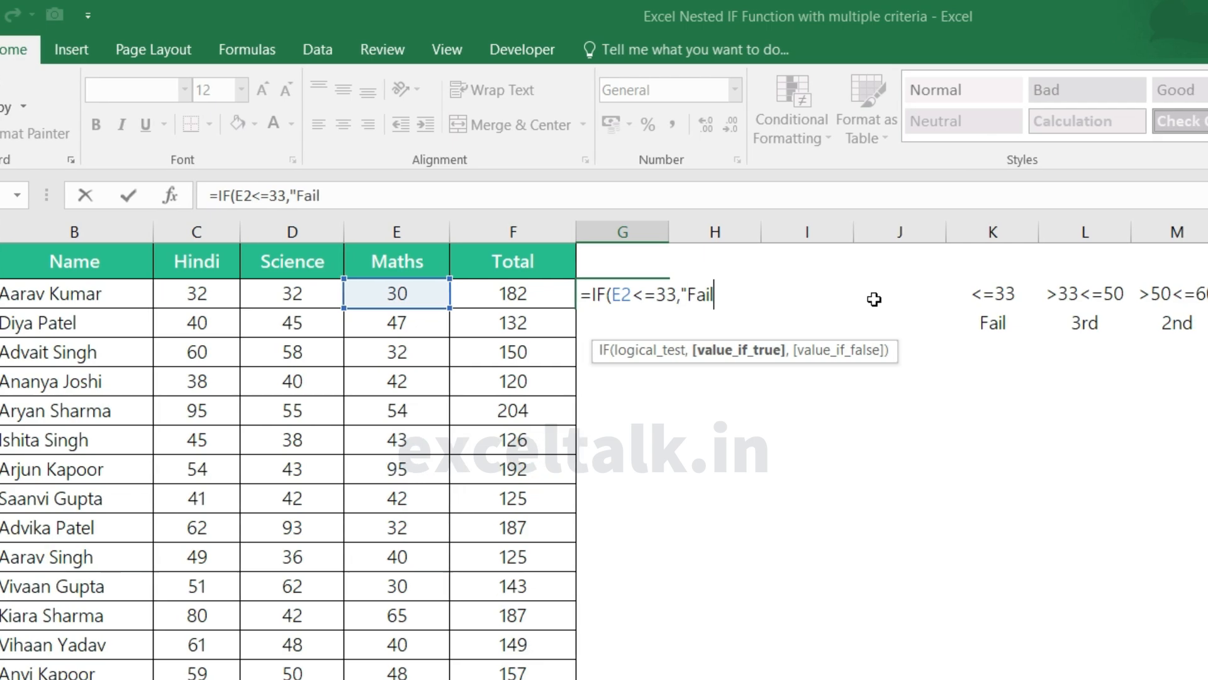
text(",)
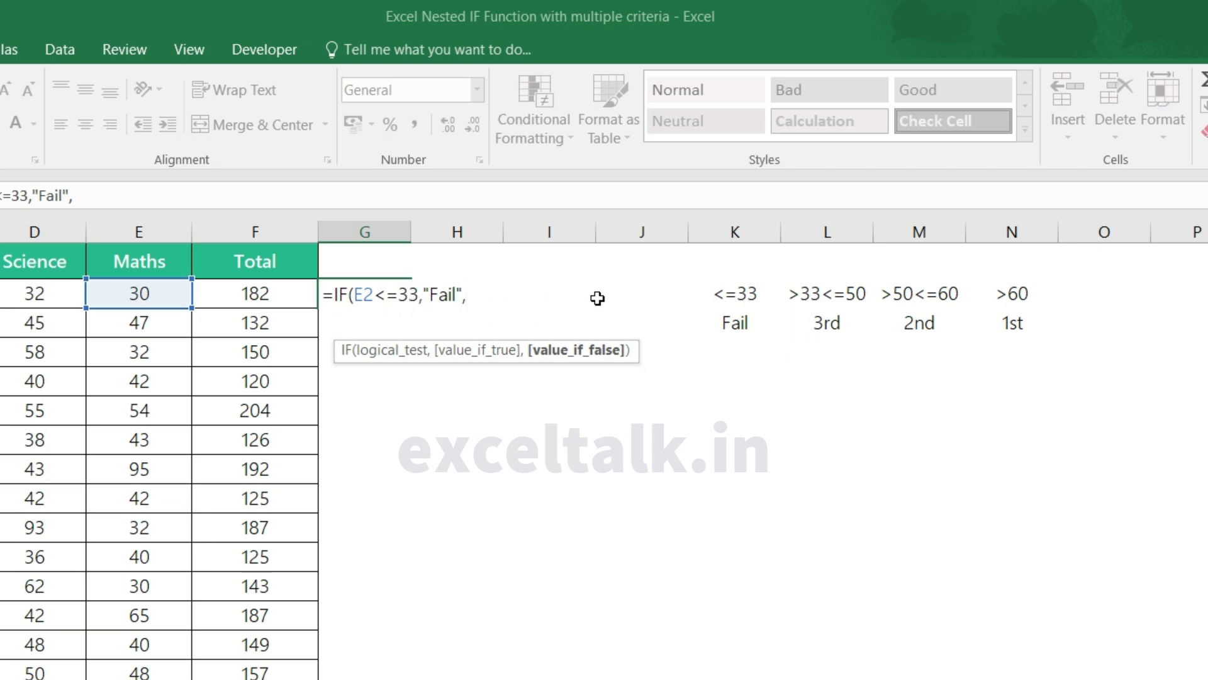
Step: Nest a second IF as the false result in G2, testing E2<=50 and returning "3rd" when true
text(if)
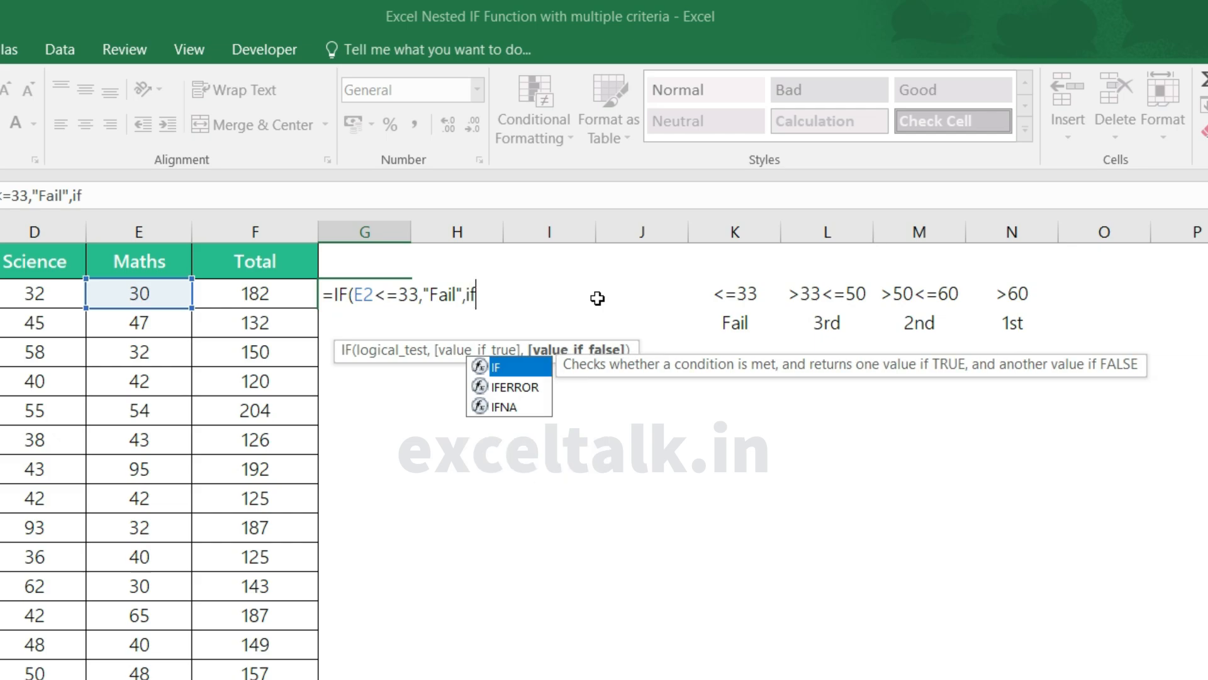
key(Tab)
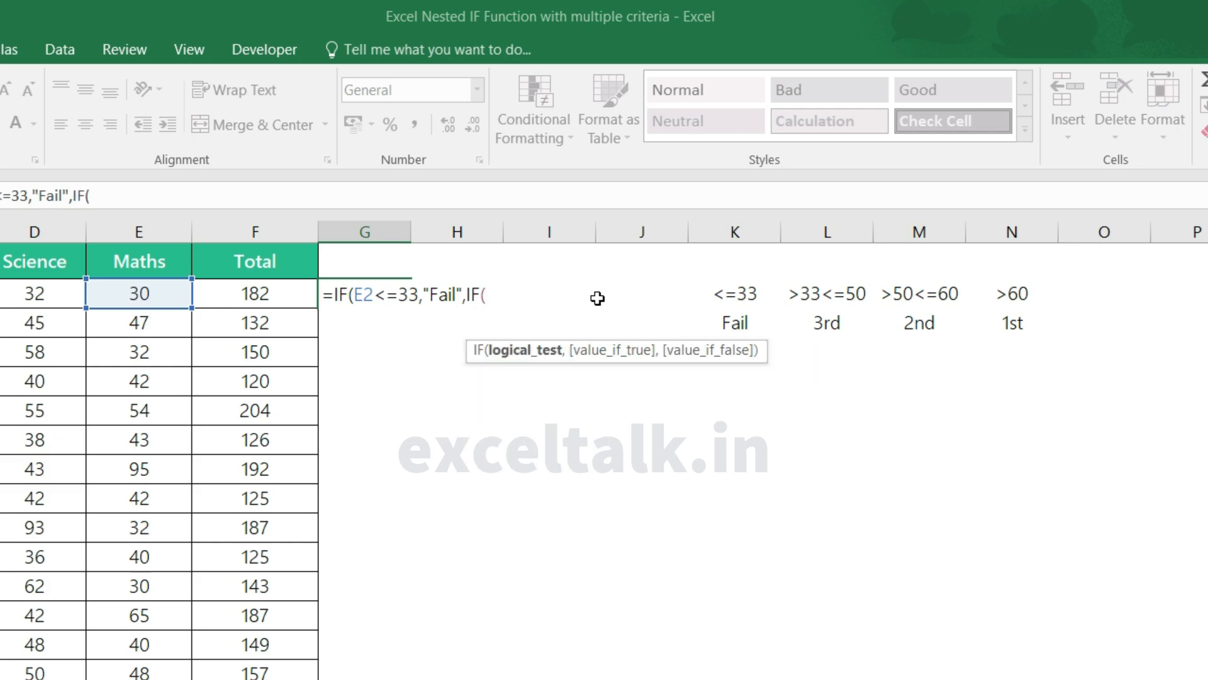
click(154, 294)
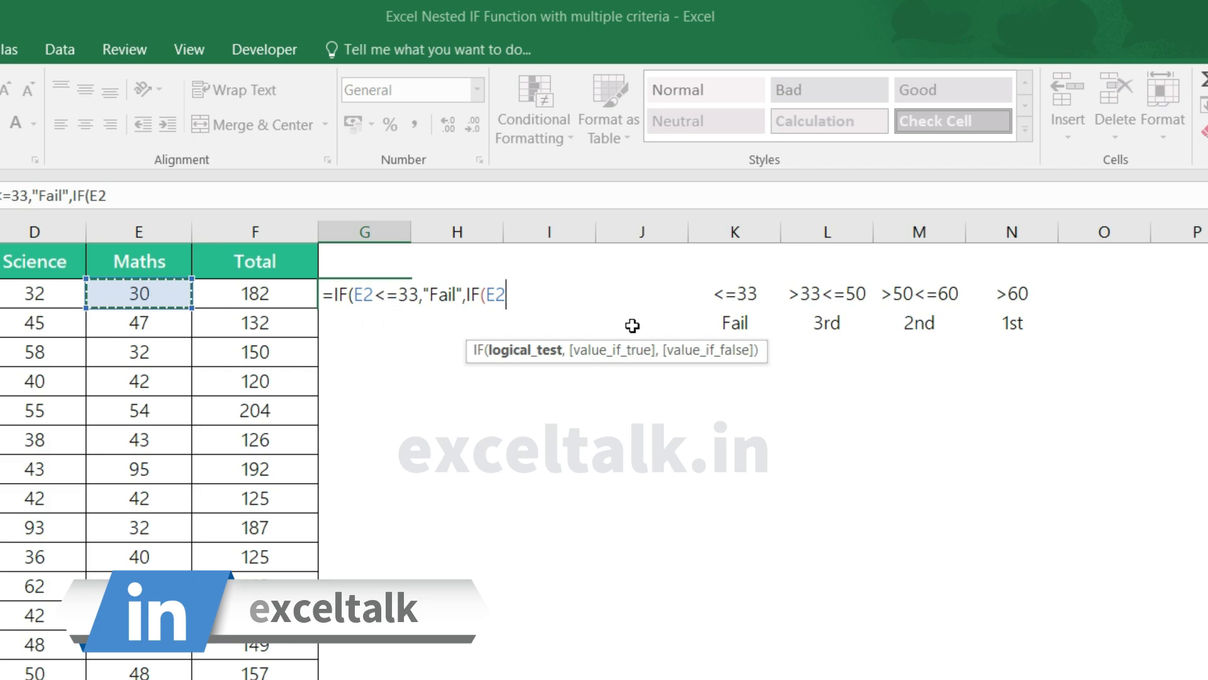
text(<=5)
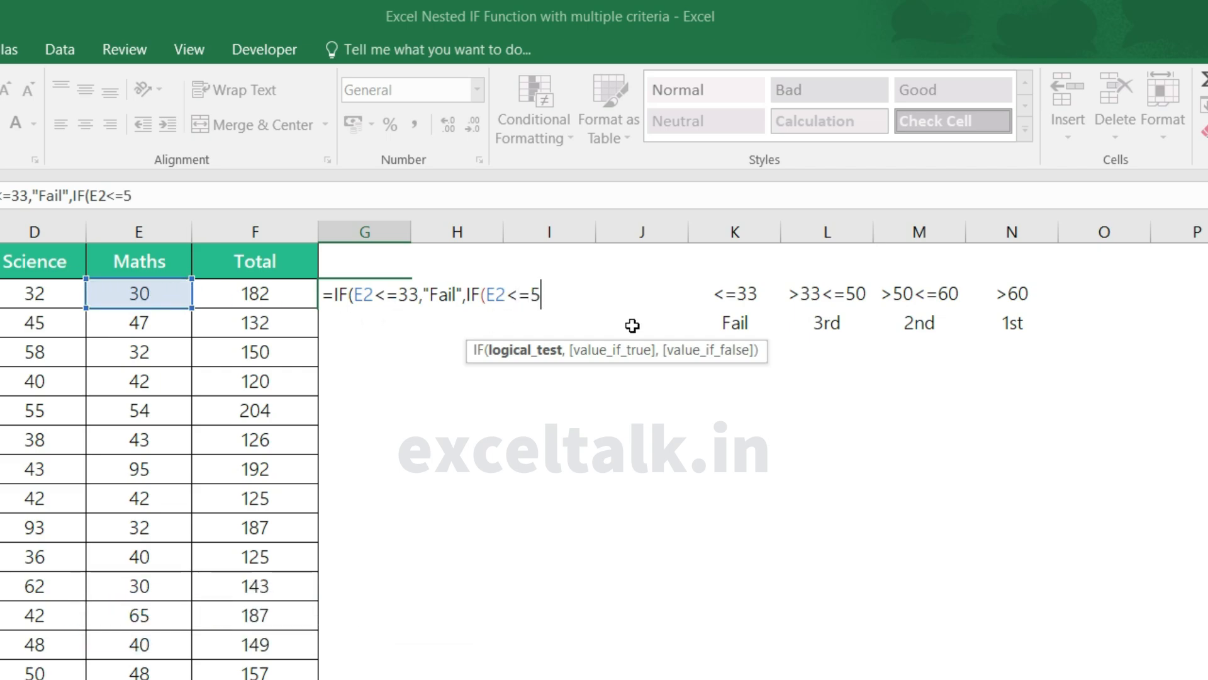
text(0,)
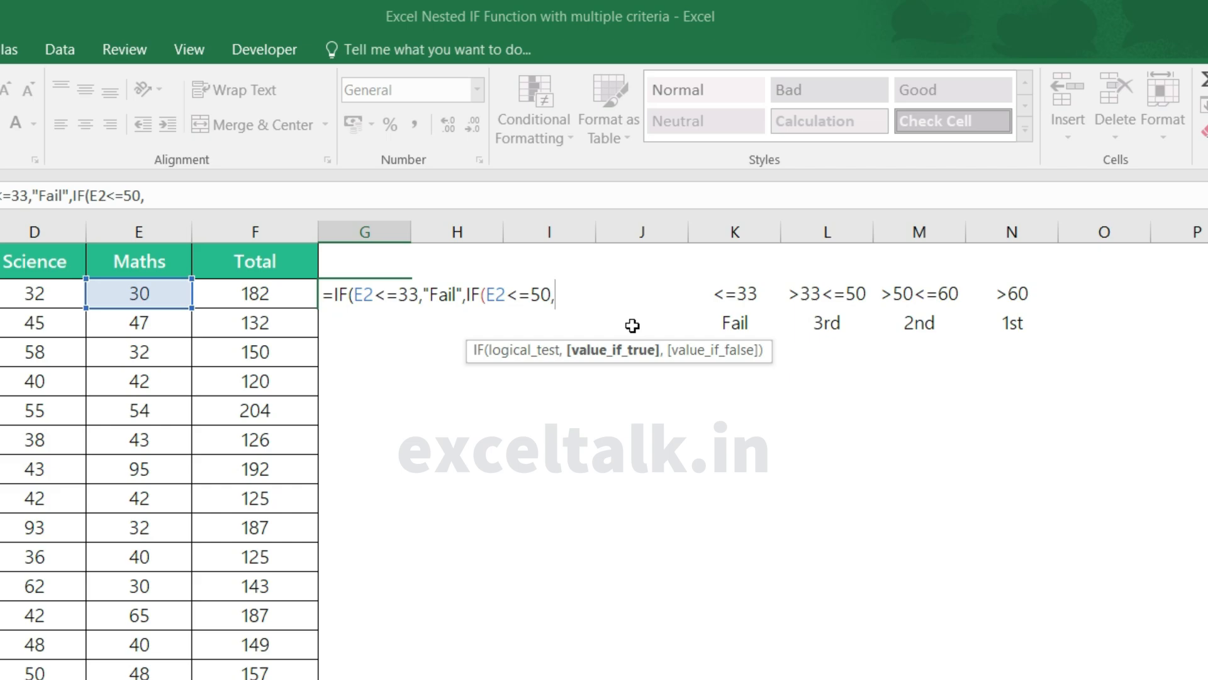
text("3rd",)
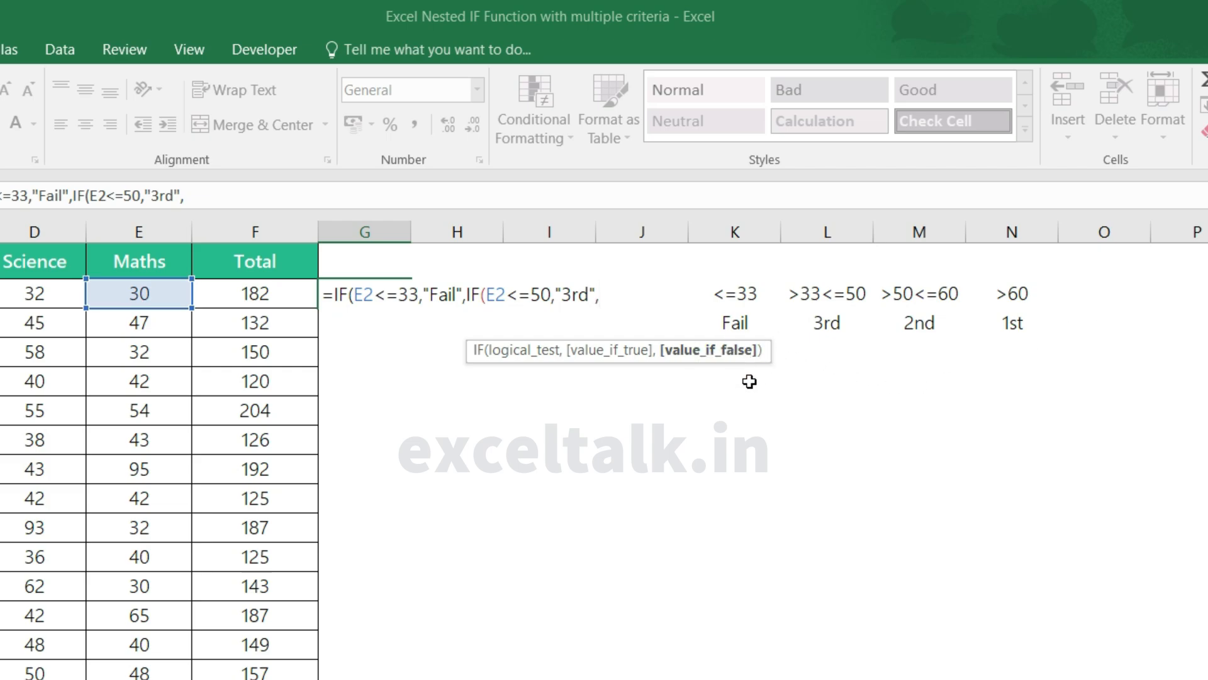
Step: Nest a third IF in the G2 formula that tests E2<=60 and returns "2nd" when true
text(IF()
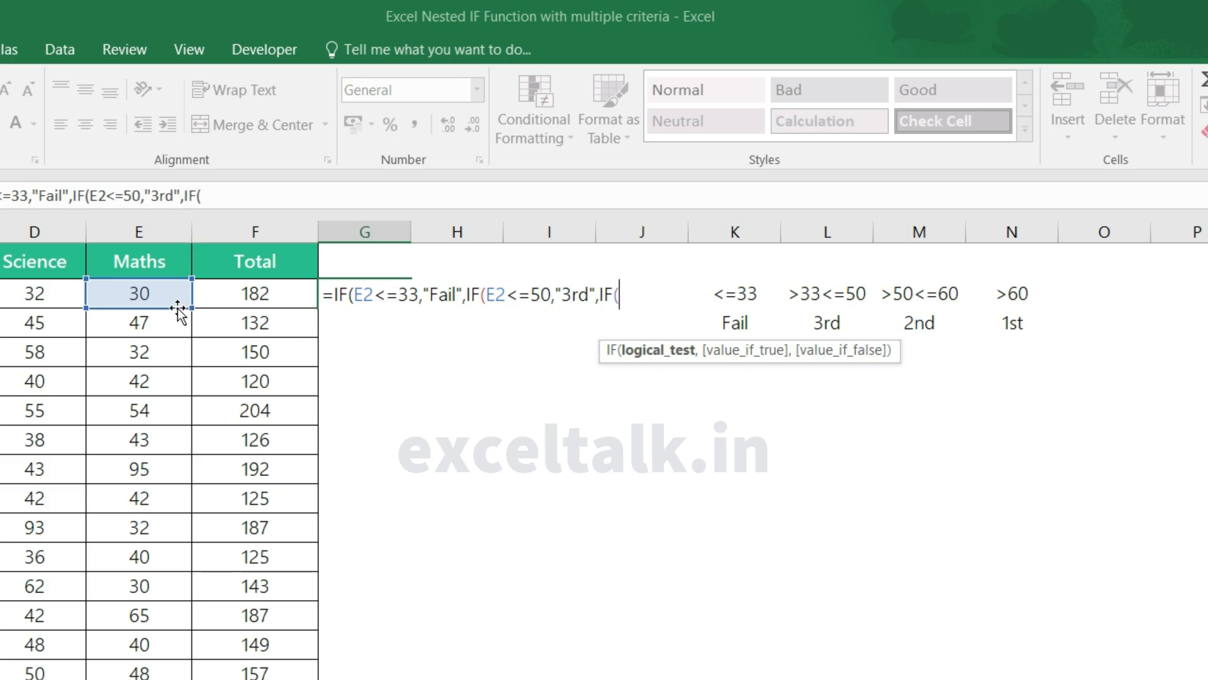
click(149, 295)
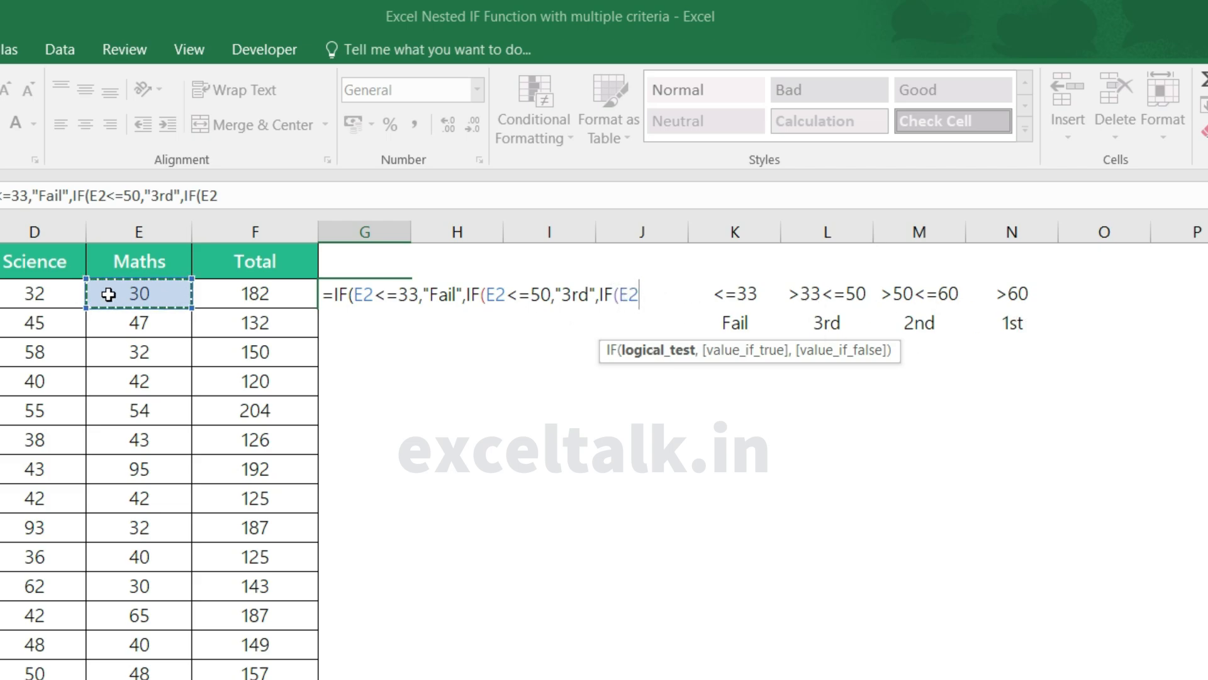
text(<)
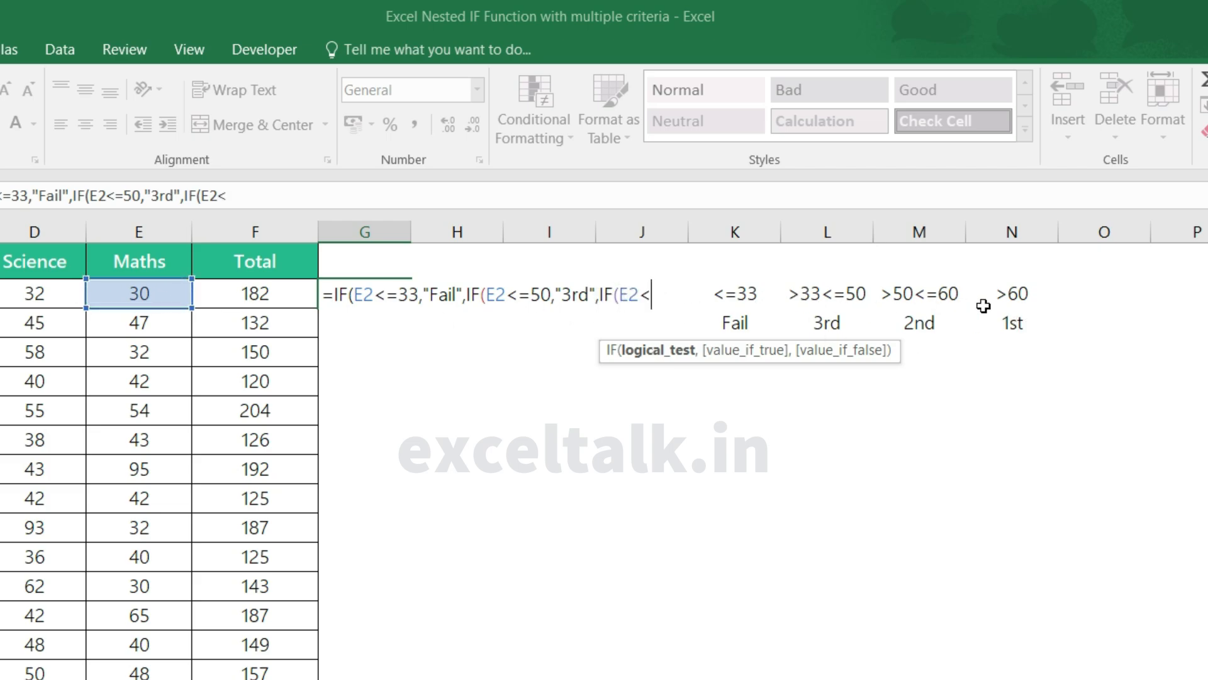
text(=60,)
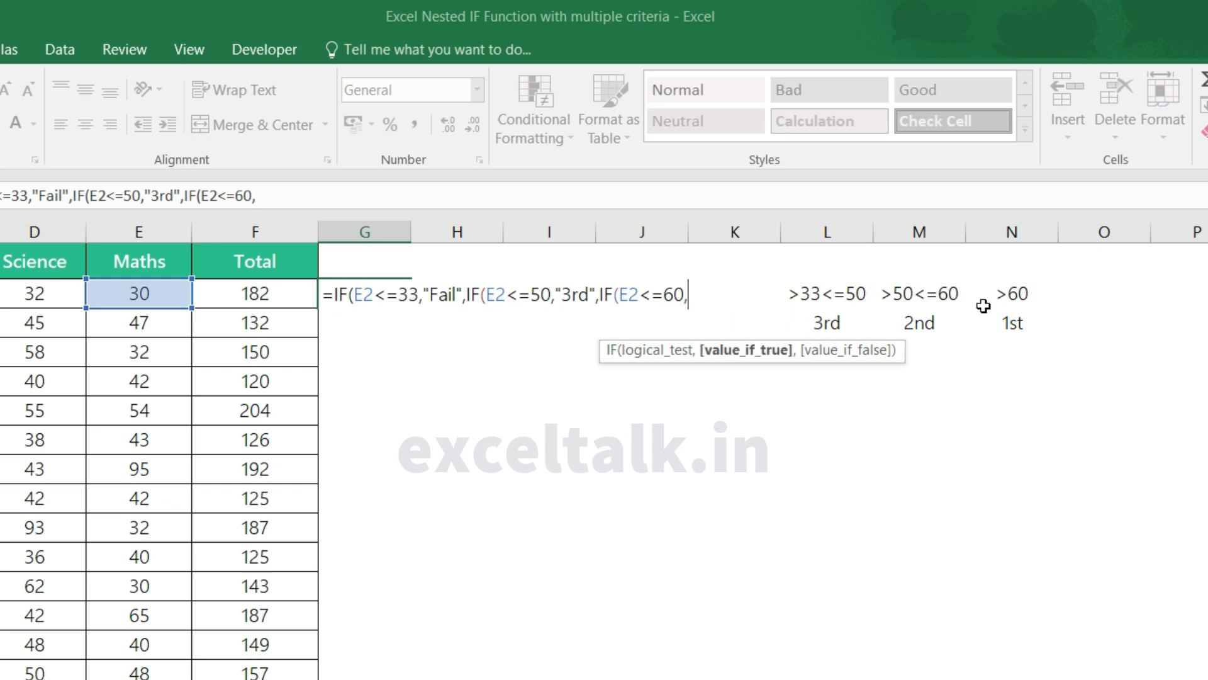
text("2nd)
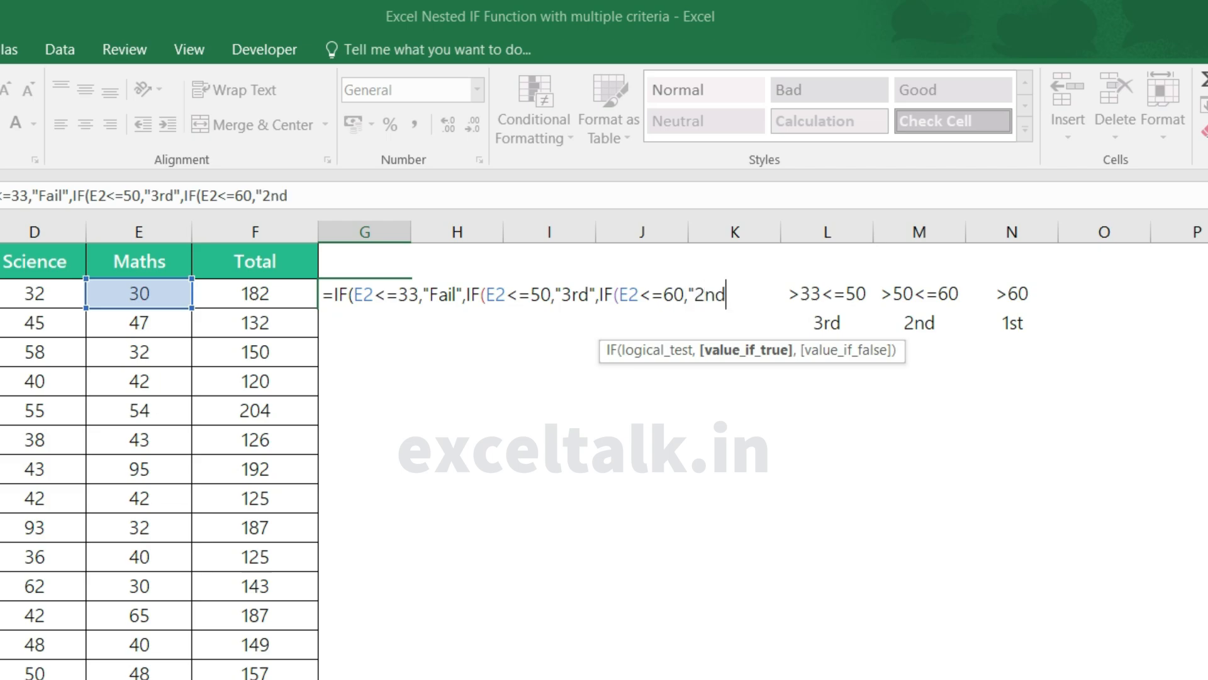
text(",)
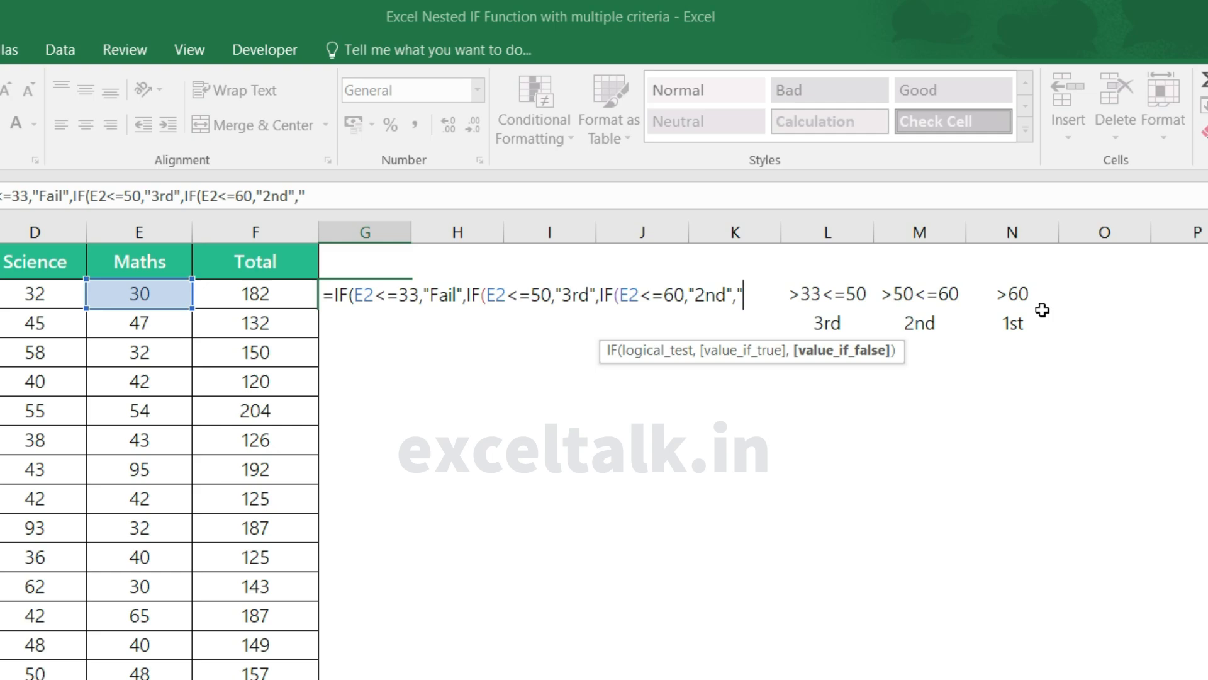
Step: Finish the G2 formula with "1st" as the final false result, close all three IFs, and reselect G2 to check it
text(1st"))))
key(Return)
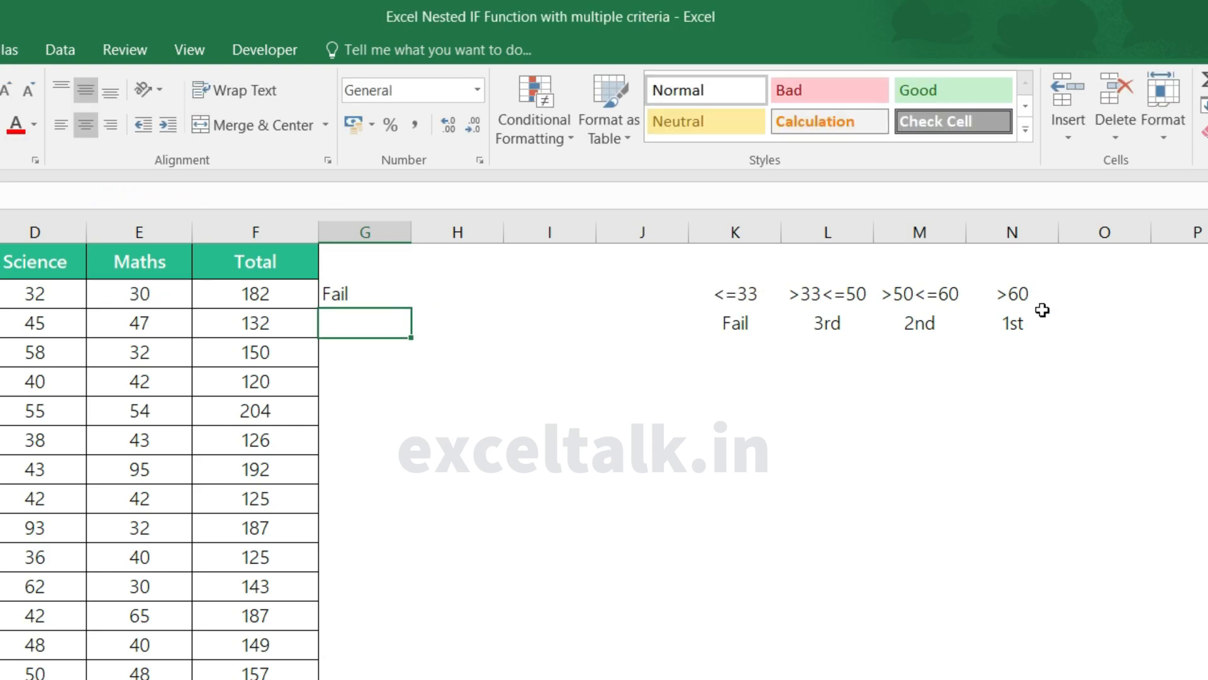
key(Up)
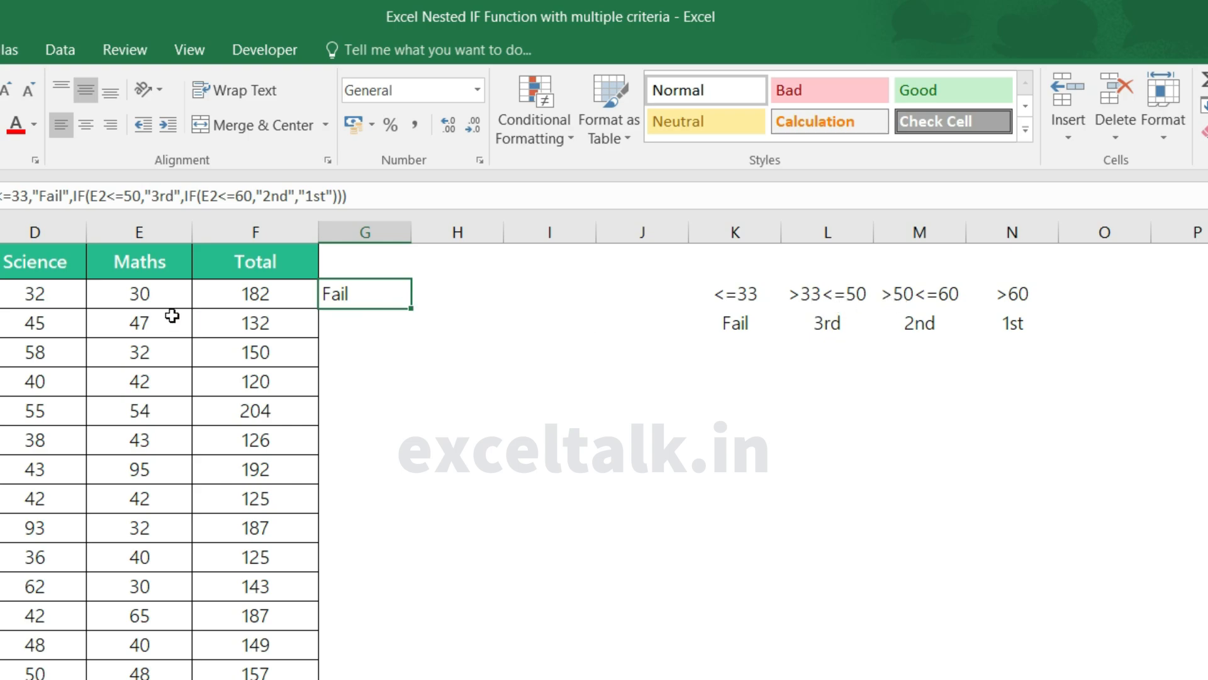
Step: Test the nested IF by setting the first student's Maths mark in E2 to 35 and to 55
click(146, 295)
text(35)
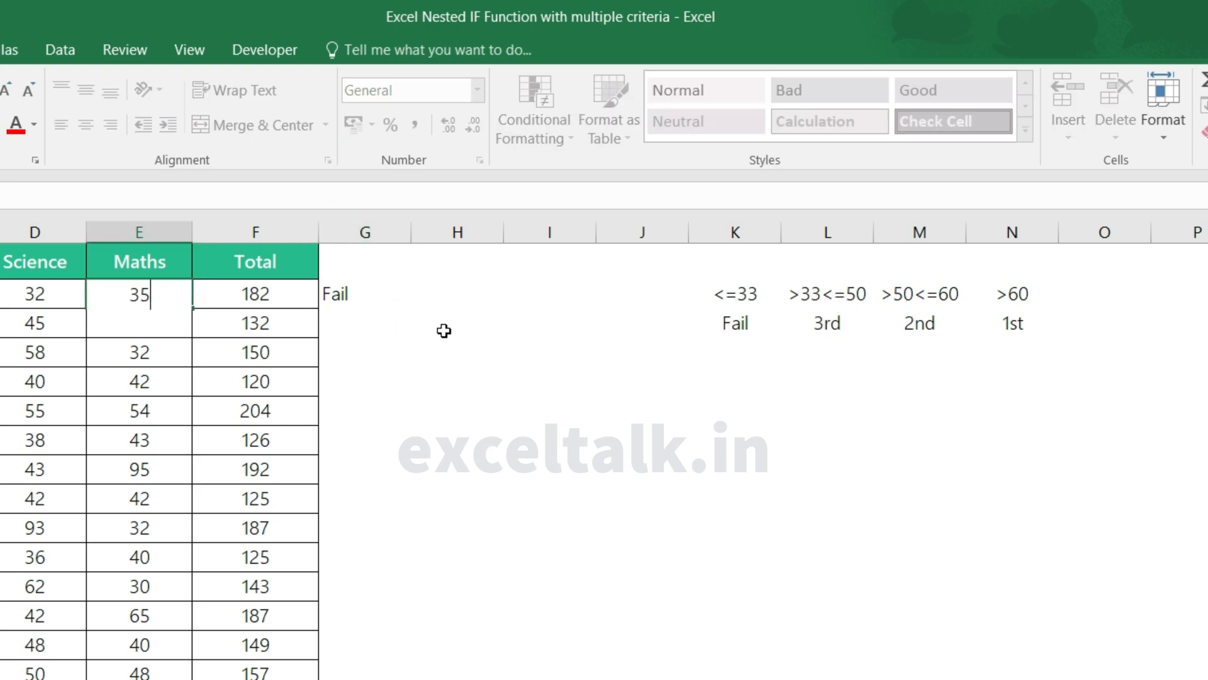
key(Return)
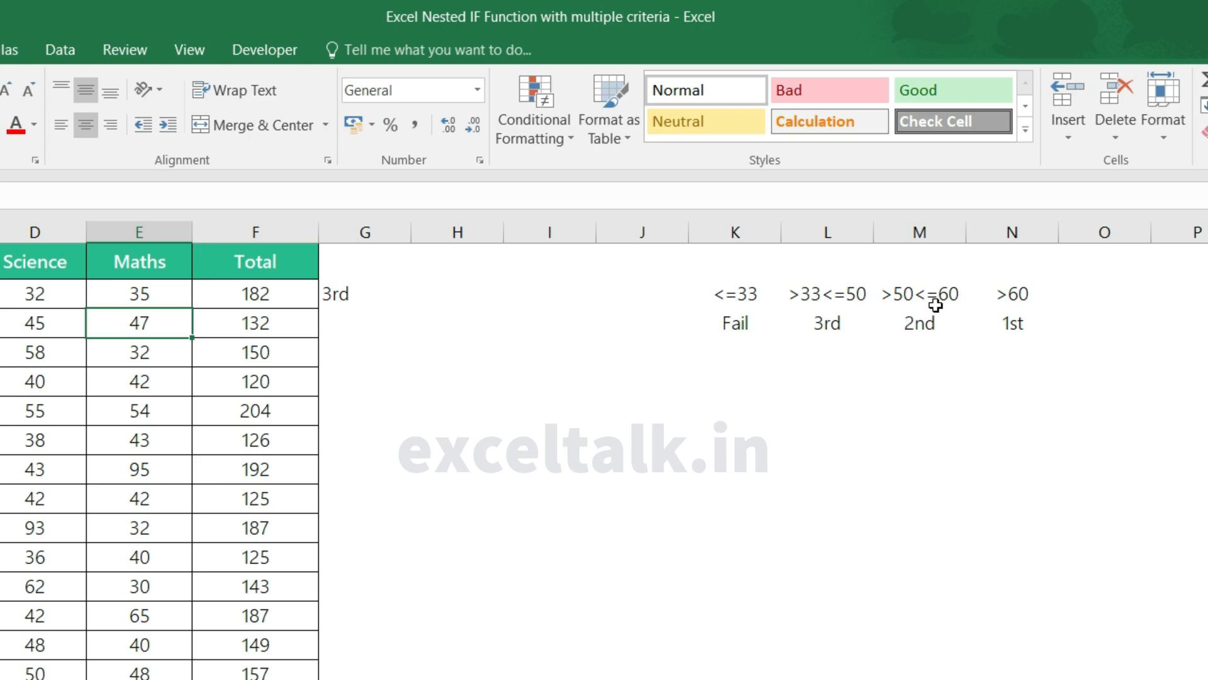
click(156, 297)
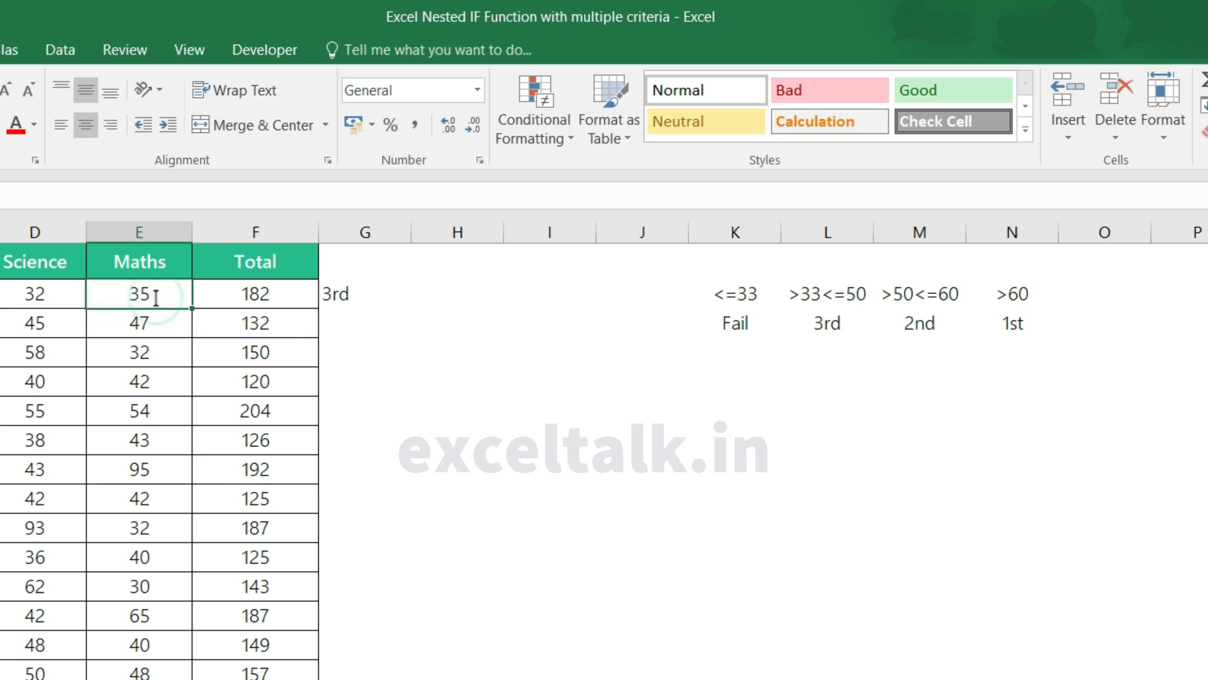
text(55)
key(Return)
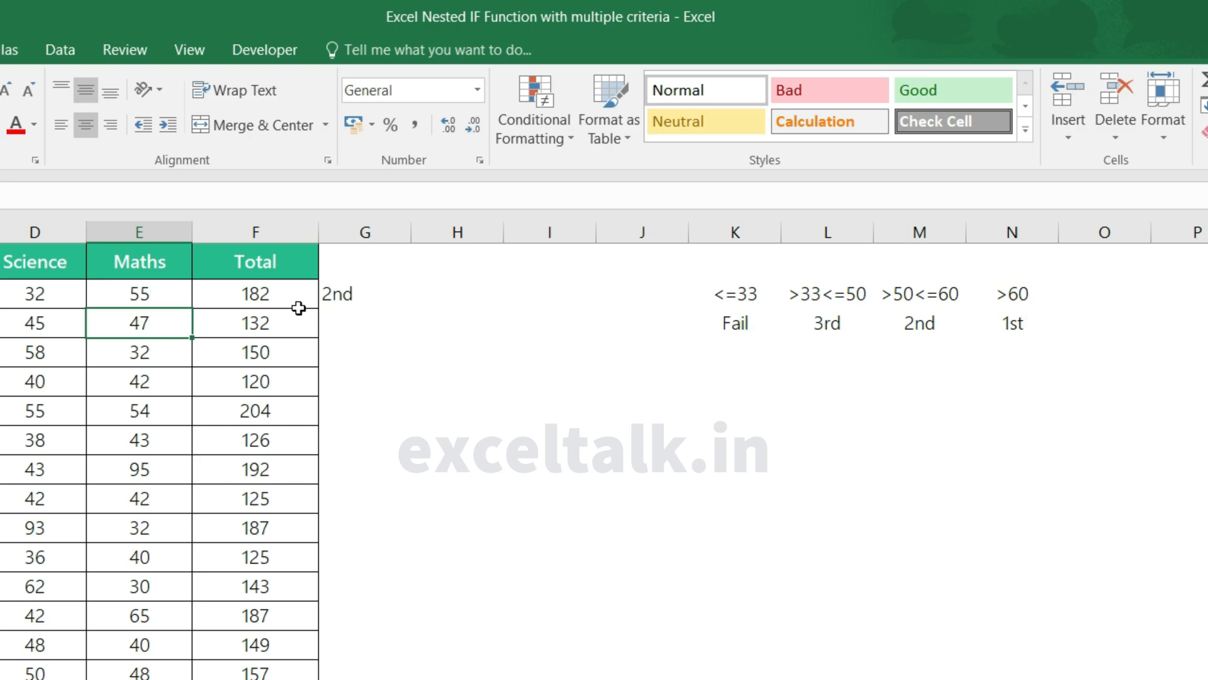
Step: Set the first student's Maths mark in E2 to 65 to test the highest division
double_click(160, 296)
key(BackSpace)
key(BackSpace)
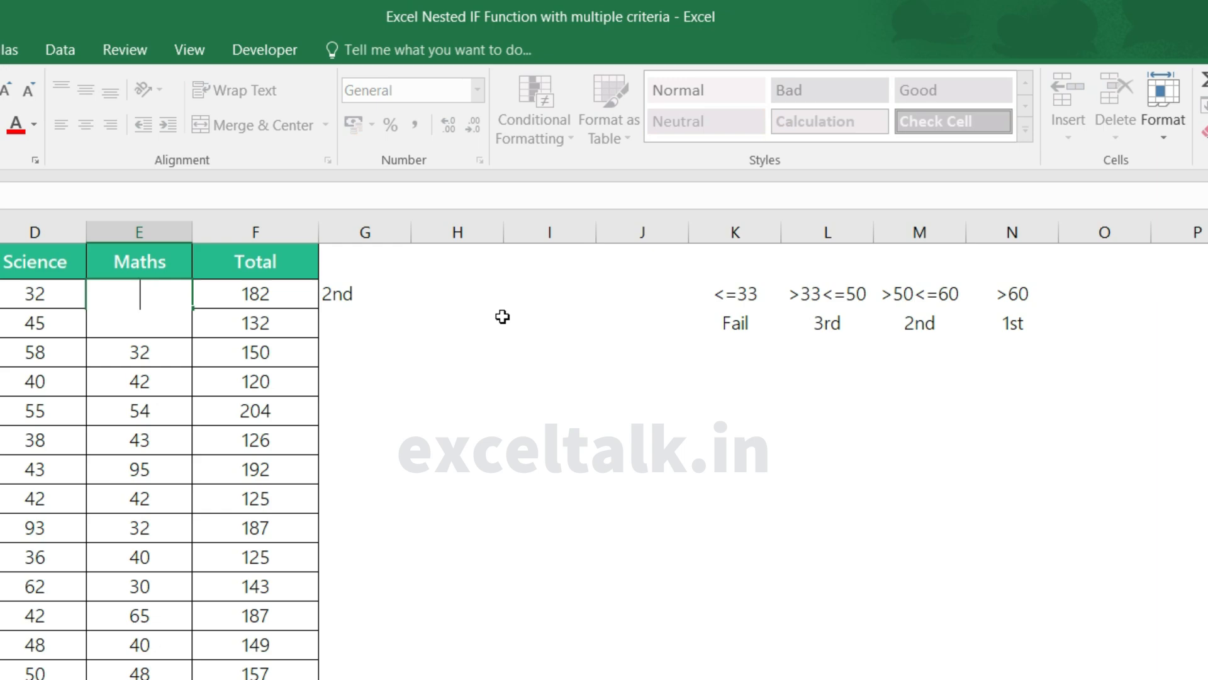
text(65)
key(Return)
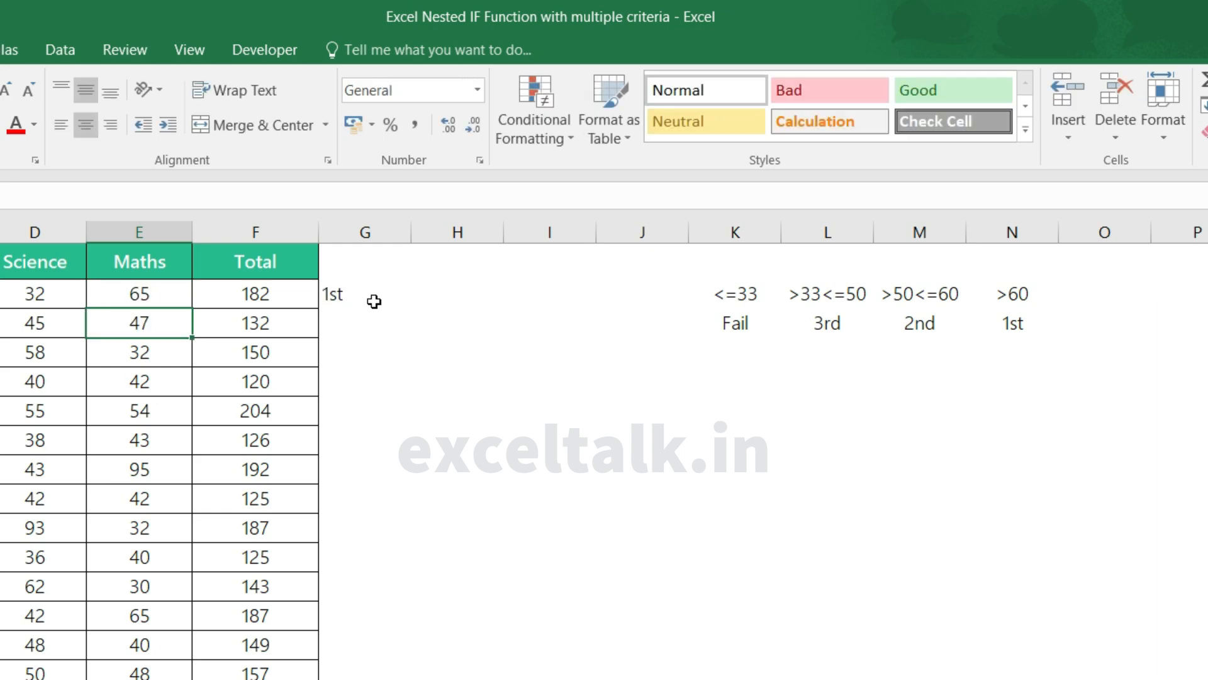
Step: Fill the nested IF formula from G2 down to the last student in row 21
click(354, 299)
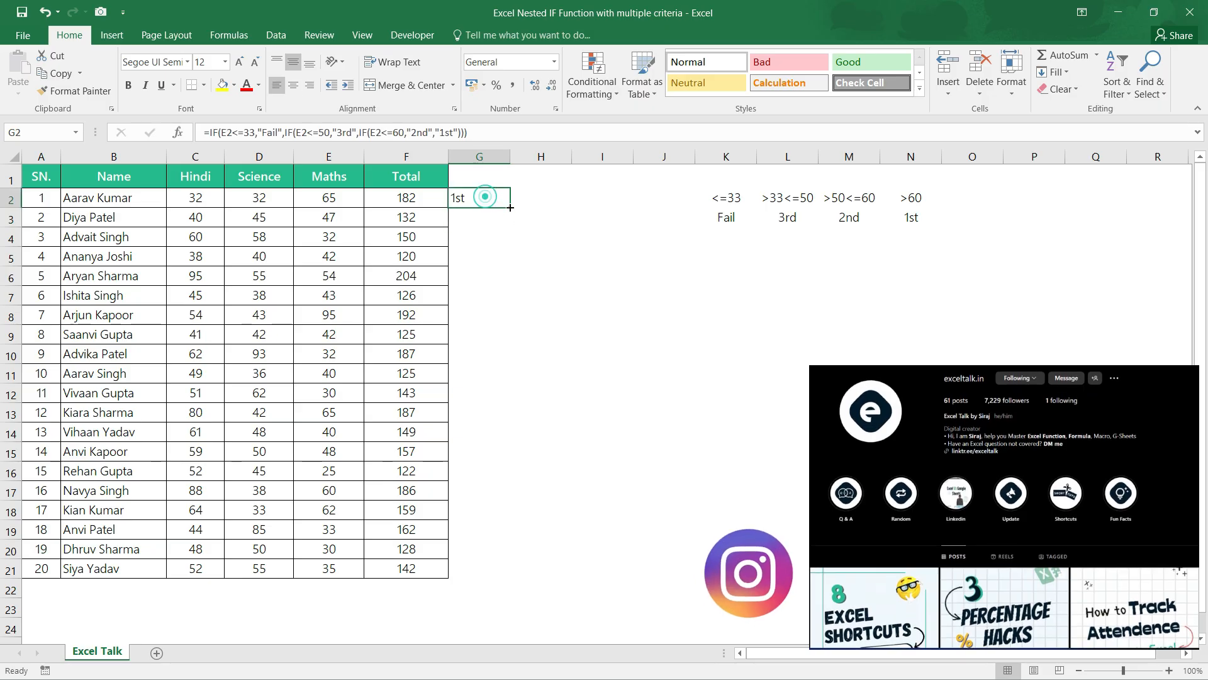
double_click(509, 207)
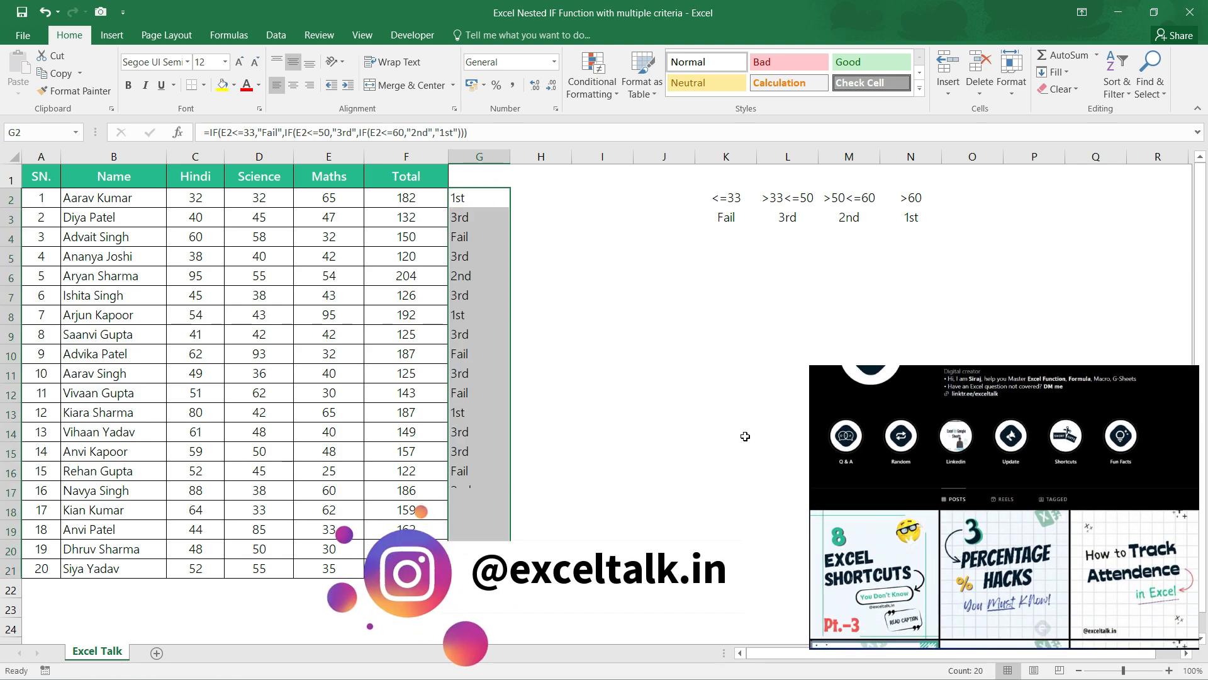